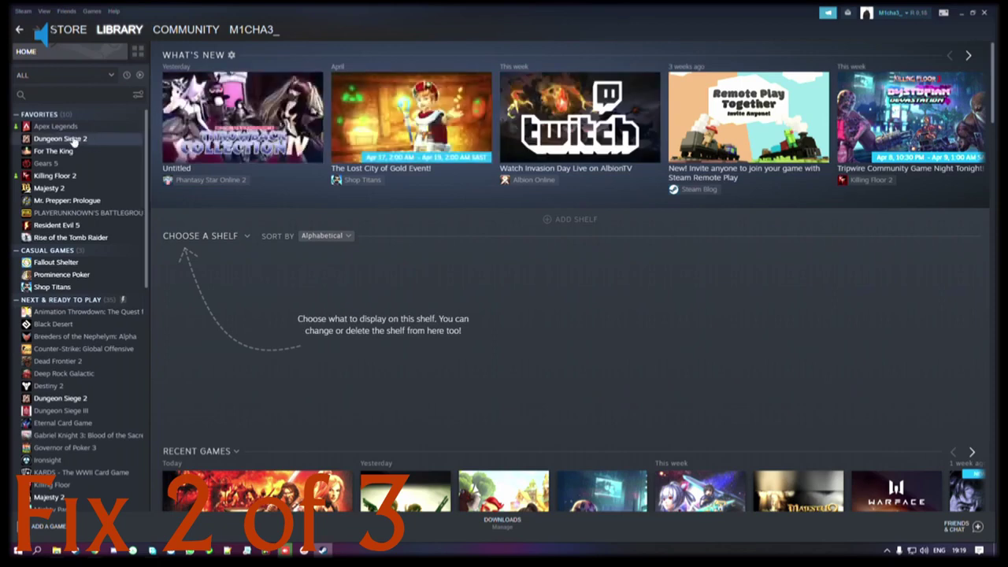
Add a desktop shortcut for Dungeon Siege 2 from its entry in the game library.
{"action": "right_click", "coordinate": [62, 141]}
{"action": "mouse_move", "coordinate": [112, 176]}
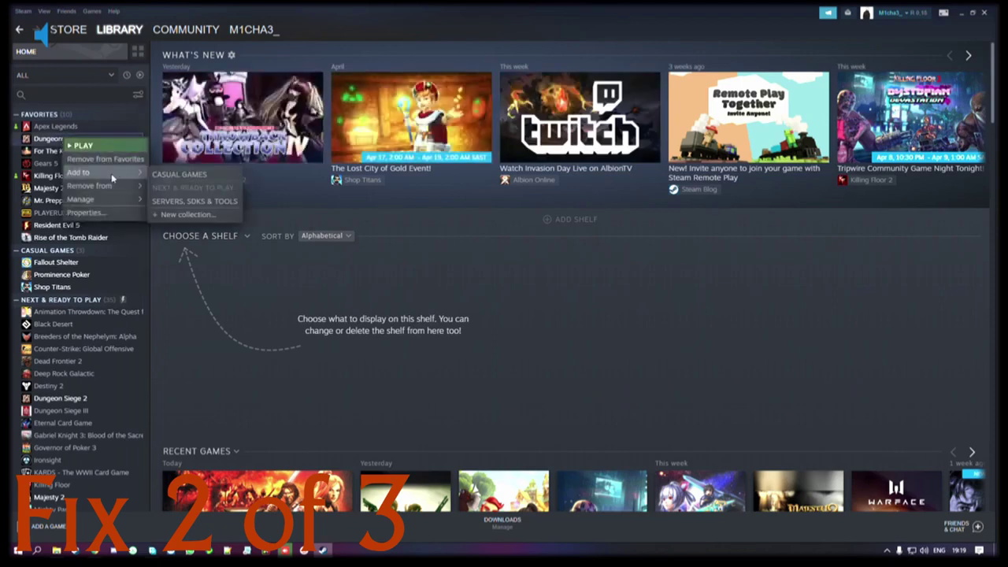
{"action": "mouse_move", "coordinate": [126, 202]}
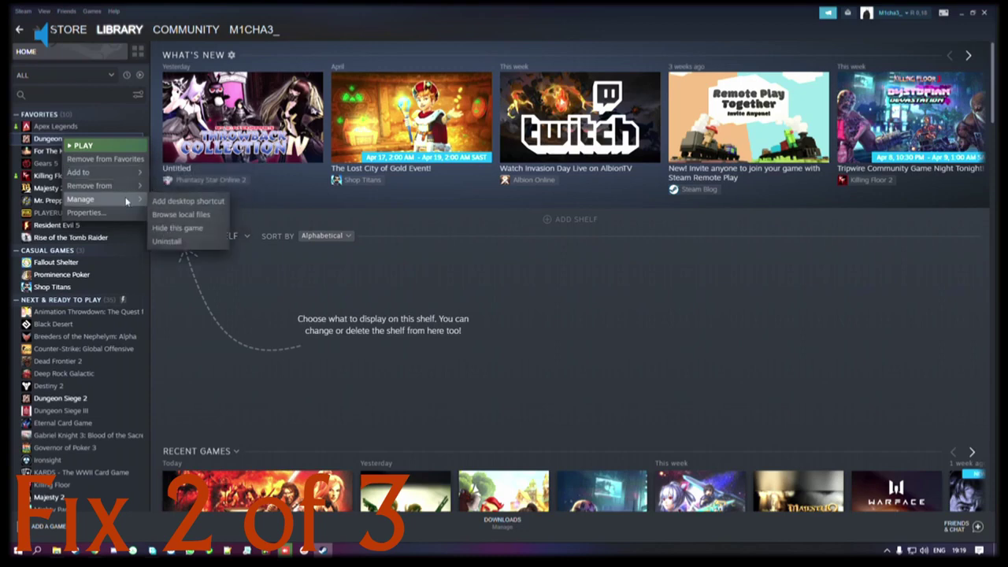
{"action": "left_click", "coordinate": [168, 202]}
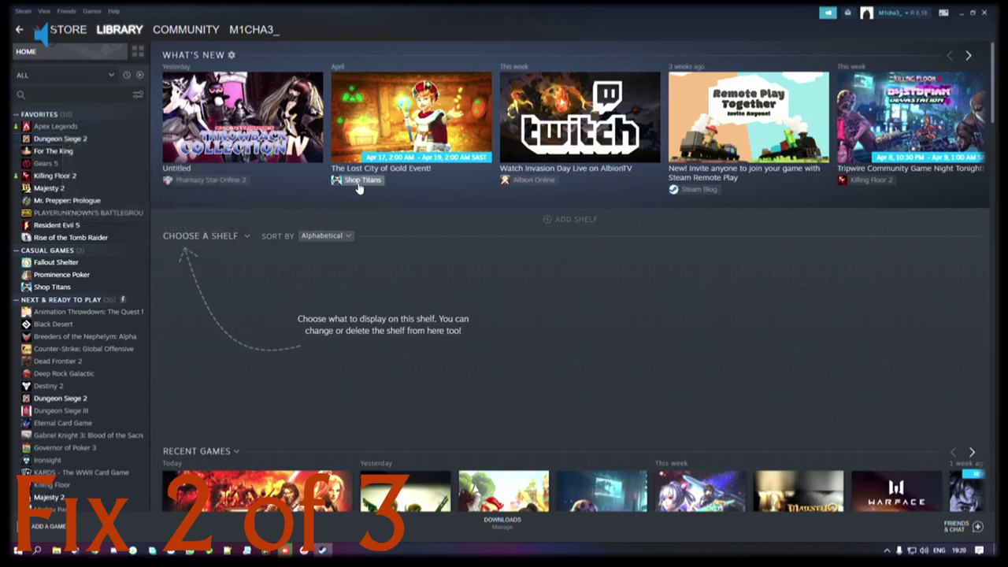
Minimize the open windows and turn on the display of desktop icons.
{"action": "left_click", "coordinate": [963, 14]}
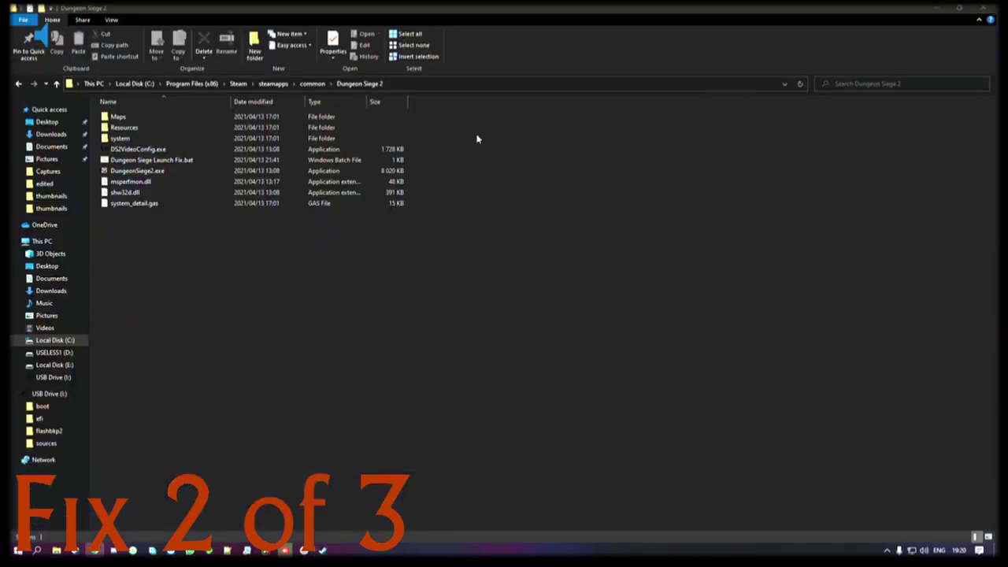
{"action": "left_click", "coordinate": [963, 12]}
{"action": "right_click", "coordinate": [463, 214]}
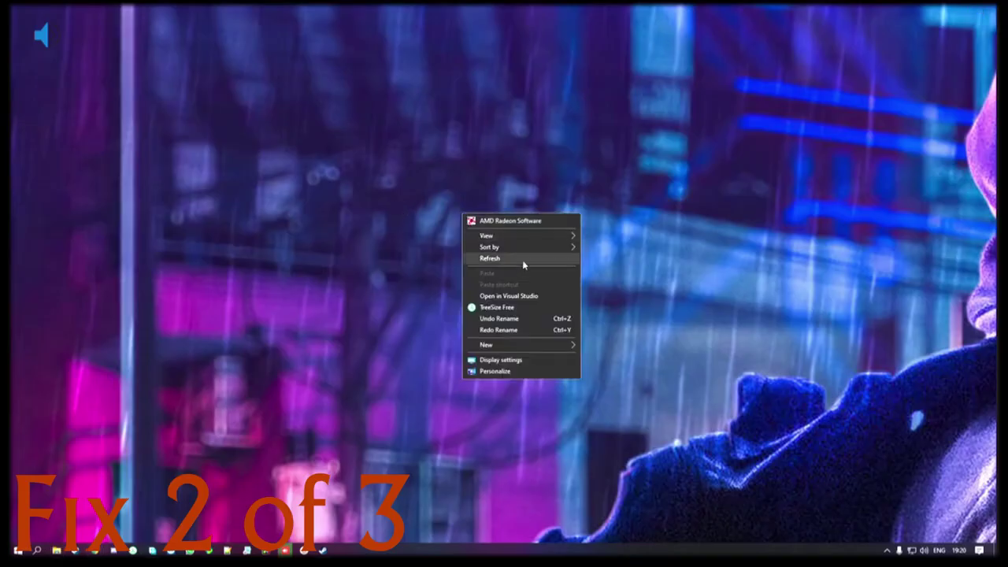
{"action": "mouse_move", "coordinate": [543, 237]}
{"action": "left_click", "coordinate": [618, 300]}
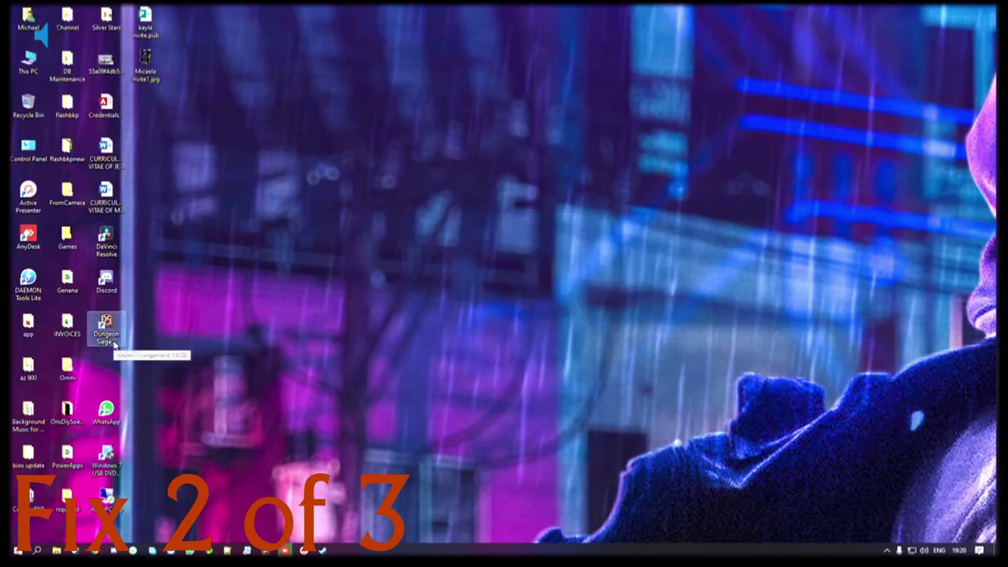
Open the properties of the Dungeon Siege 2 desktop shortcut and show its Web Document settings.
{"action": "right_click", "coordinate": [114, 344]}
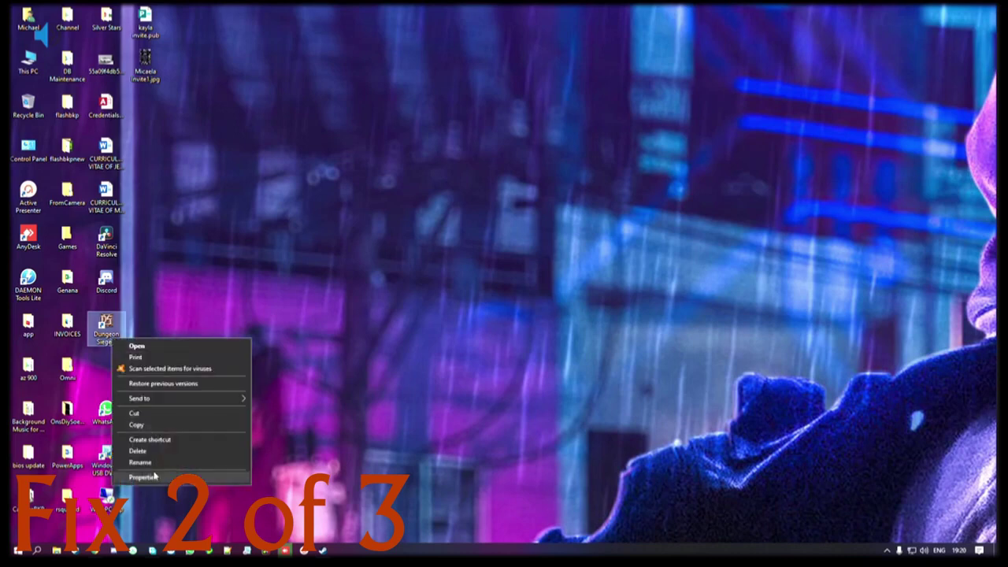
{"action": "left_click", "coordinate": [362, 287]}
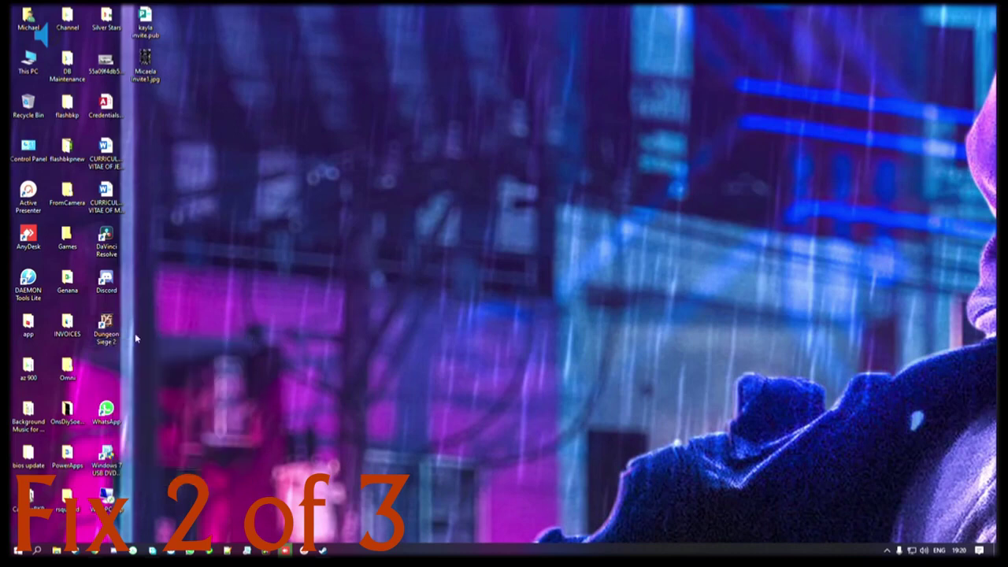
{"action": "right_click", "coordinate": [110, 331]}
{"action": "left_click", "coordinate": [152, 476]}
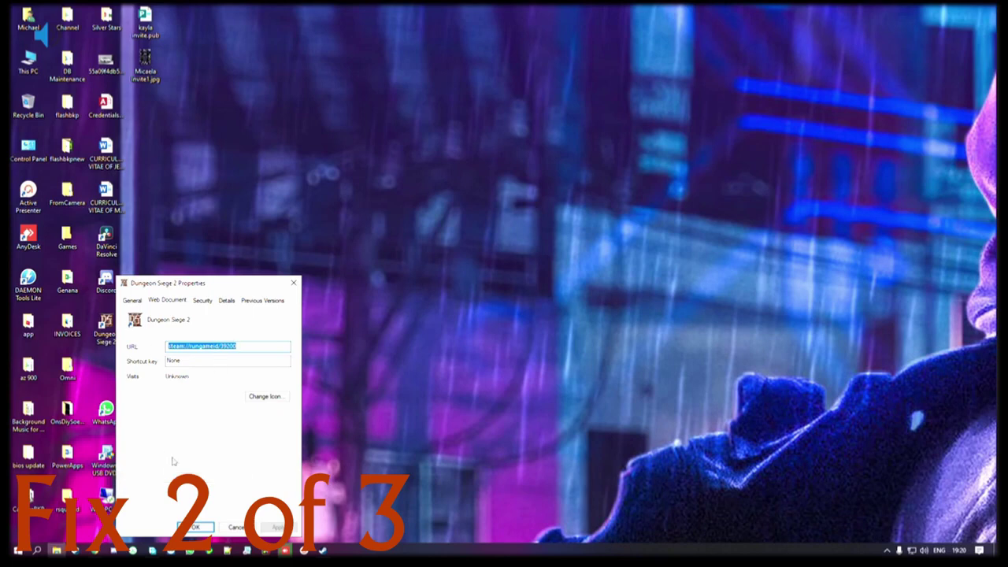
{"action": "left_click", "coordinate": [133, 301]}
{"action": "left_click", "coordinate": [172, 303]}
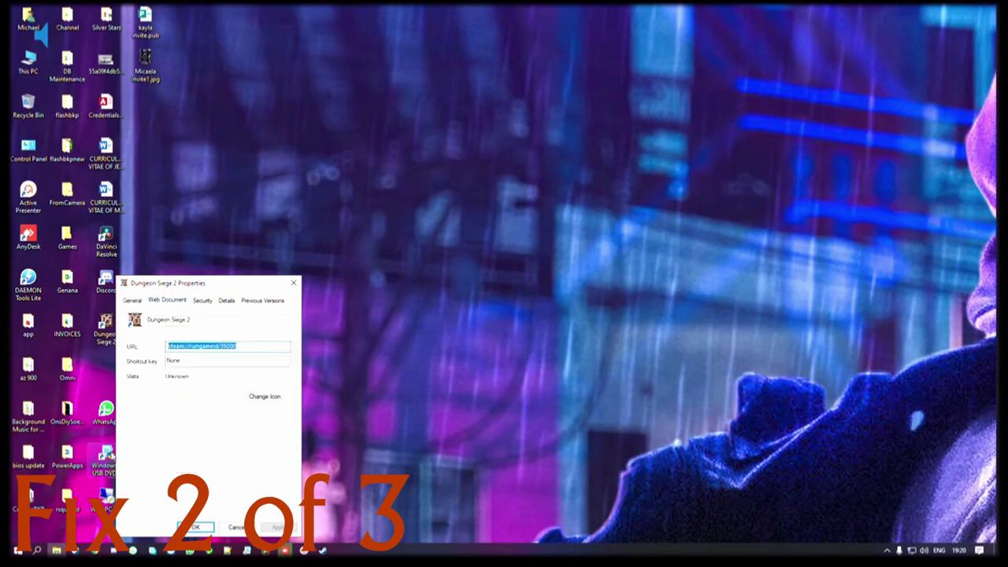
{"action": "left_click", "coordinate": [135, 303]}
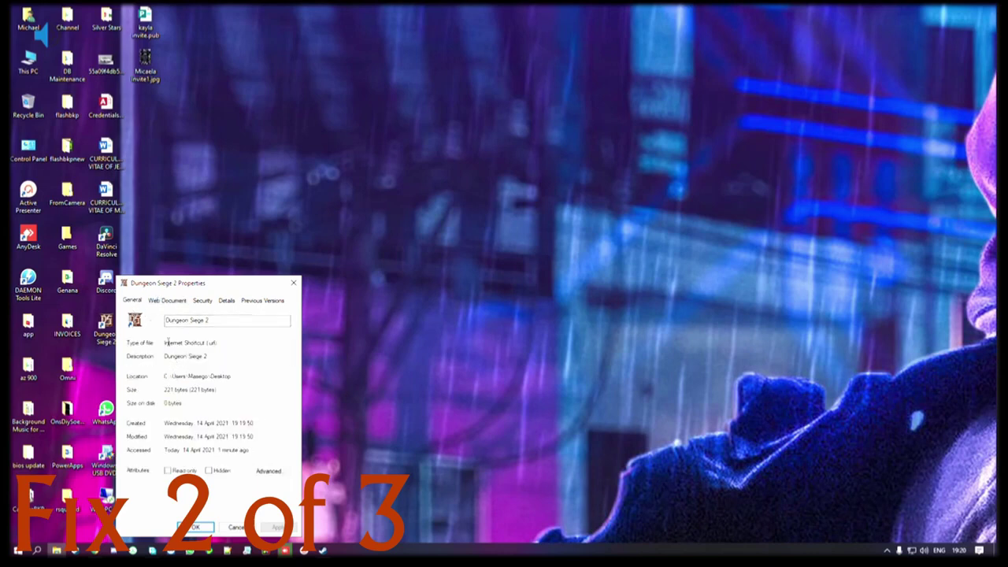
{"action": "left_click", "coordinate": [158, 302]}
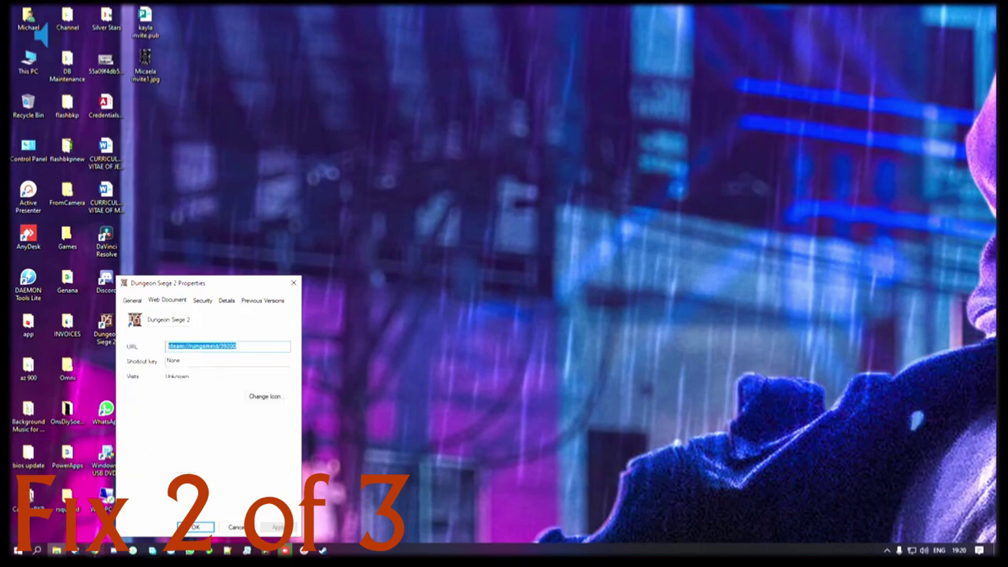
Open the recently used Dungeon Siege 2 folder in File Explorer and select Dungeon Siege Launch Fix.bat.
{"action": "mouse_move", "coordinate": [56, 550]}
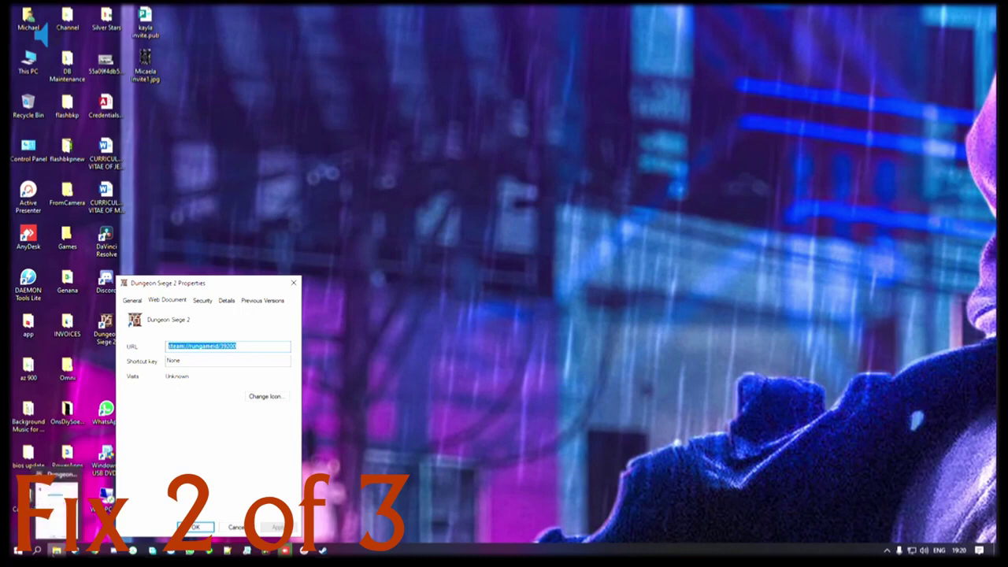
{"action": "right_click", "coordinate": [56, 550]}
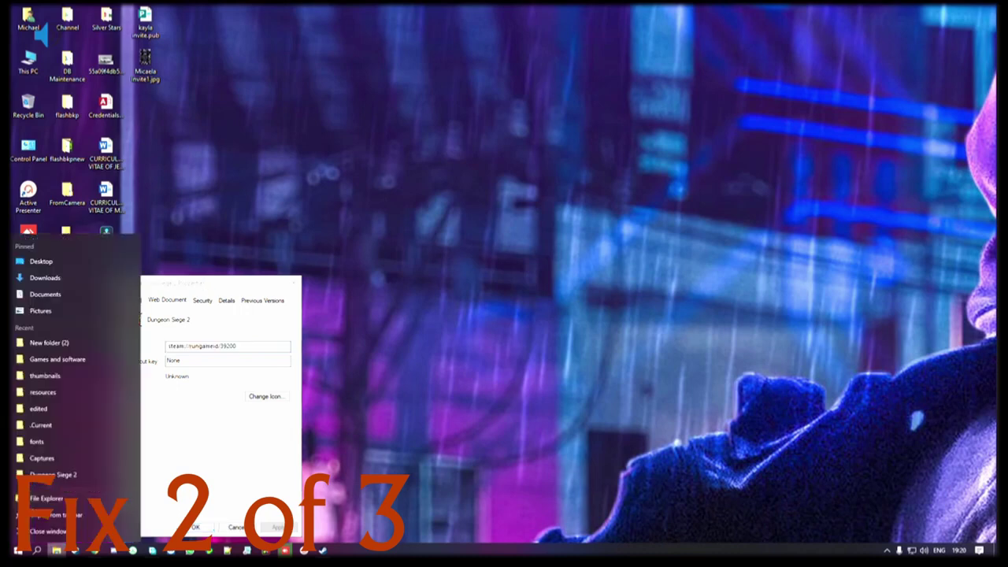
{"action": "left_click", "coordinate": [53, 474]}
{"action": "left_click", "coordinate": [182, 160]}
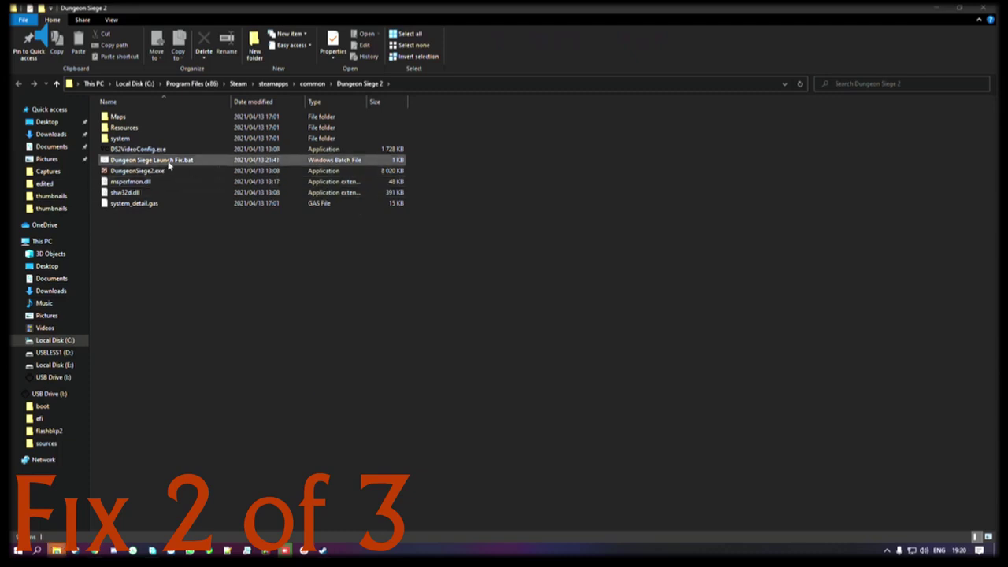
Examine the file location and script contents of Dungeon Siege Launch Fix.bat.
{"action": "right_click", "coordinate": [167, 161]}
{"action": "left_click", "coordinate": [197, 403]}
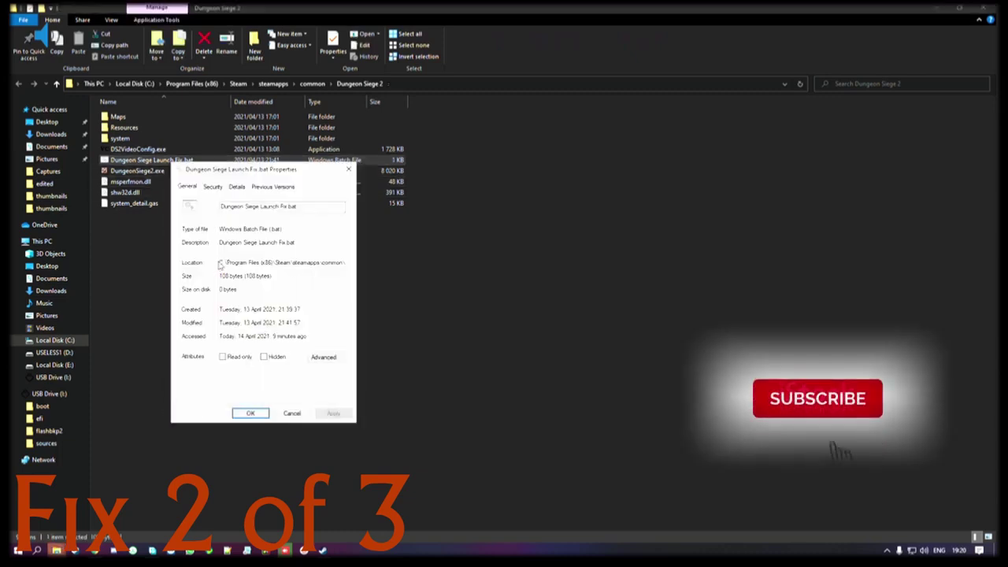
{"action": "triple_click", "coordinate": [221, 263]}
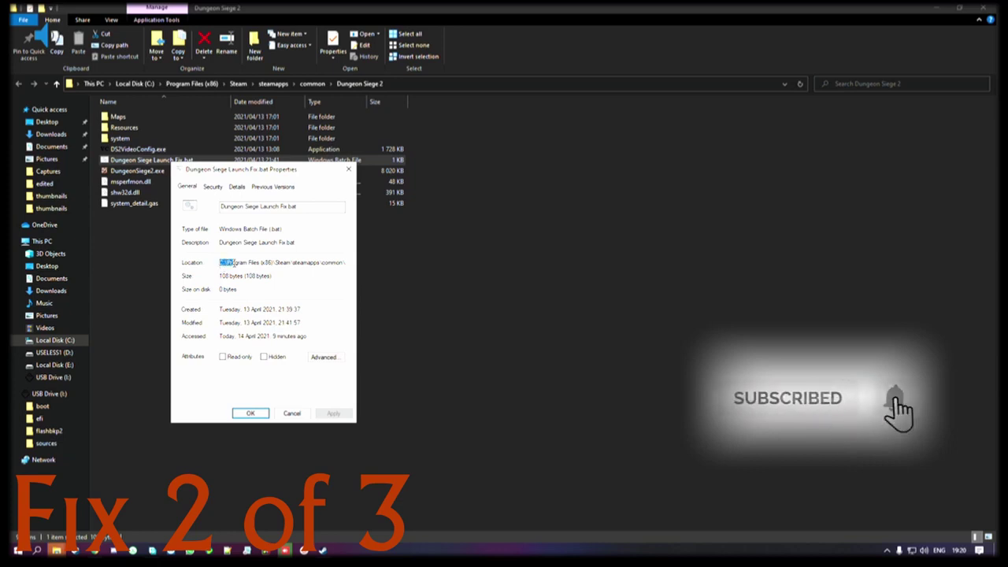
{"action": "left_click", "coordinate": [292, 413]}
{"action": "right_click", "coordinate": [163, 163]}
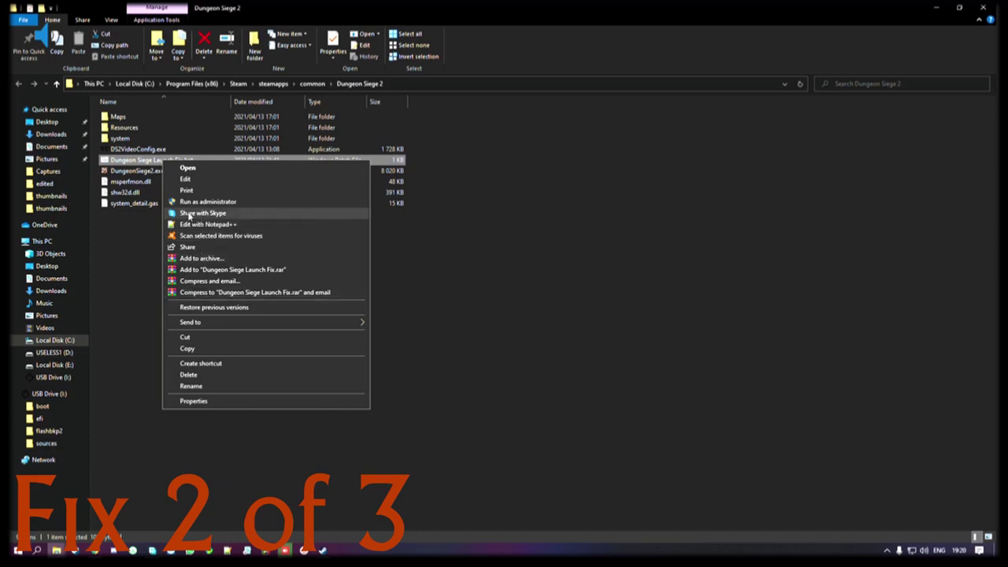
{"action": "left_click", "coordinate": [192, 183]}
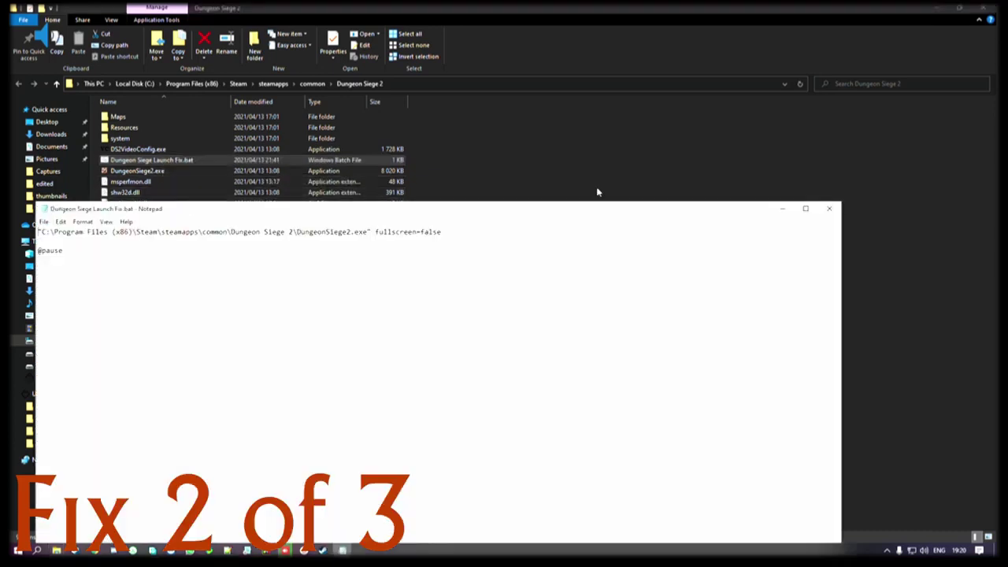
{"action": "left_click", "coordinate": [830, 208]}
Copy the full file name Dungeon Siege Launch Fix.bat and paste it over the URL of the Dungeon Siege 2 shortcut.
{"action": "left_click", "coordinate": [157, 159]}
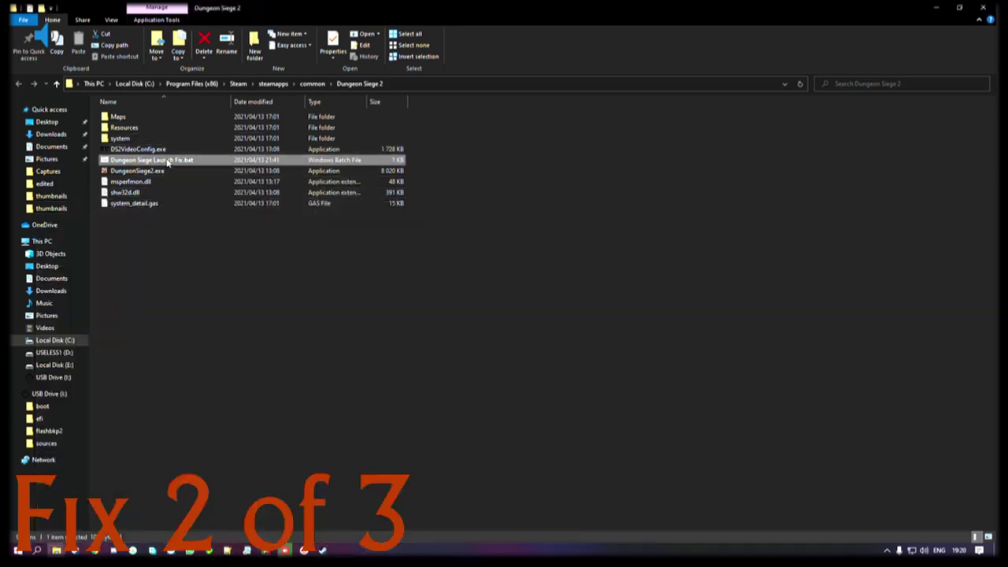
{"action": "left_click_drag", "start_coordinate": [198, 160], "coordinate": [108, 161]}
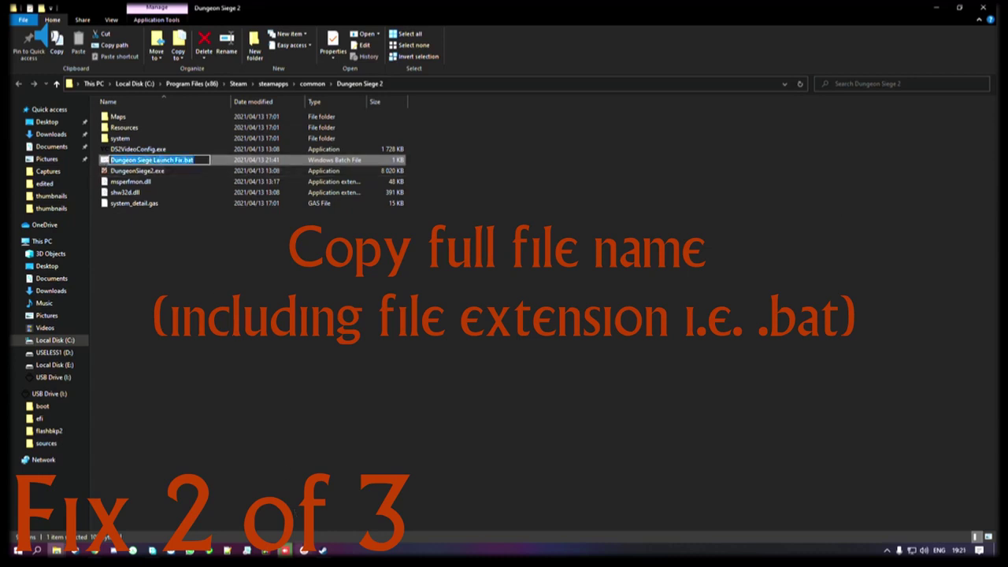
{"action": "left_click", "coordinate": [57, 550]}
{"action": "left_click", "coordinate": [110, 509]}
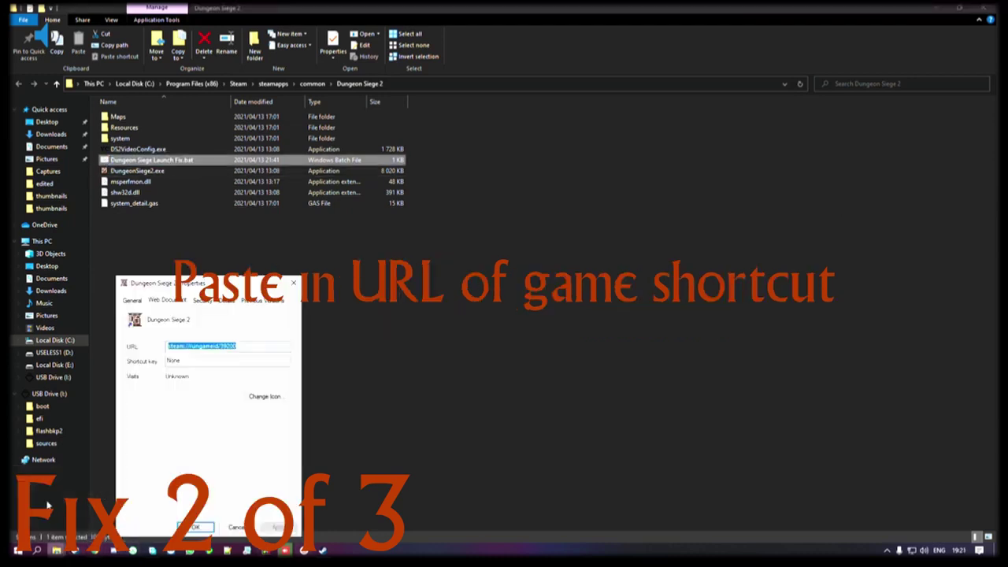
{"action": "key", "text": "ctrl+v"}
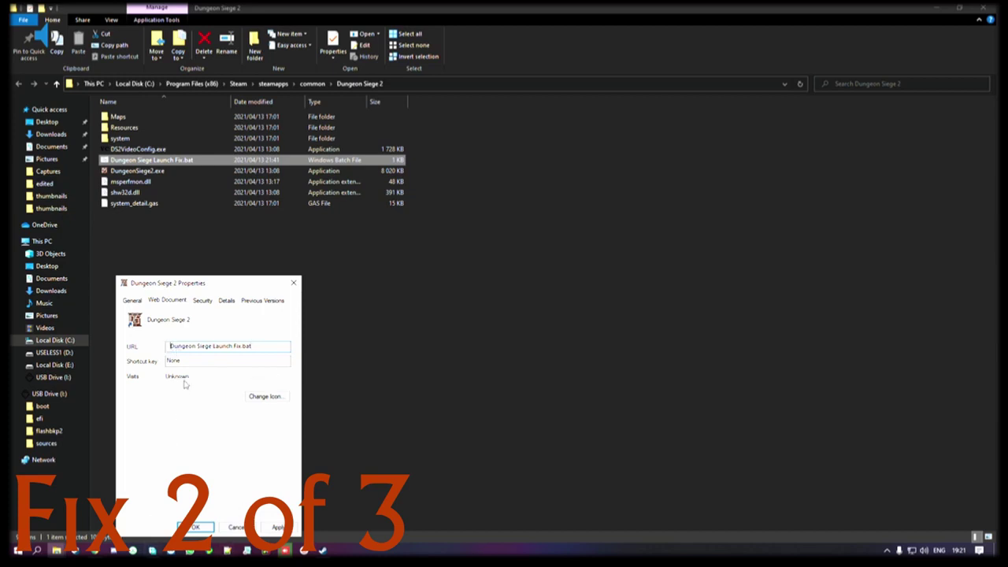
Copy the full folder location of Dungeon Siege Launch Fix.bat from its properties.
{"action": "left_click", "coordinate": [178, 164]}
{"action": "right_click", "coordinate": [178, 163]}
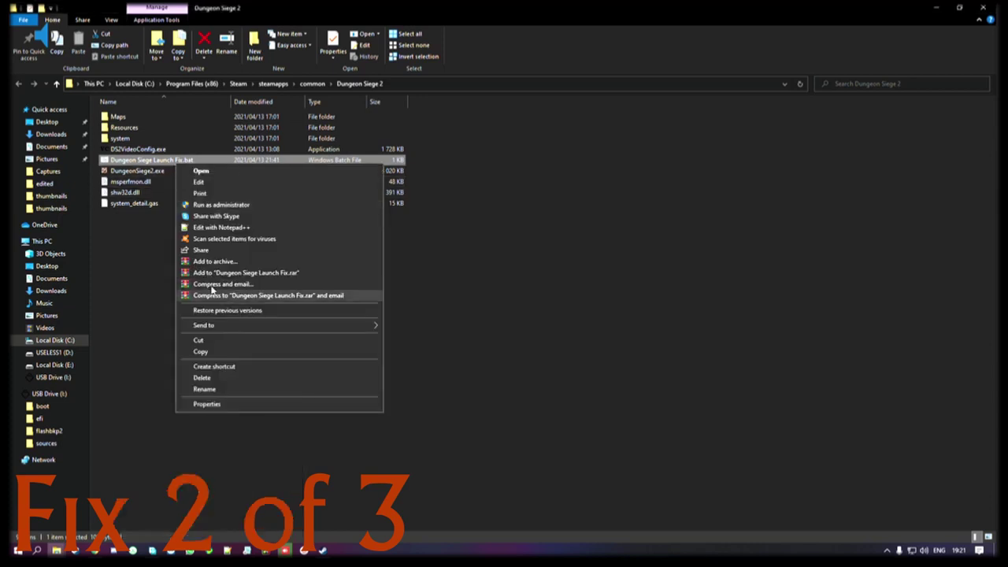
{"action": "left_click", "coordinate": [207, 404]}
{"action": "left_click", "coordinate": [262, 265]}
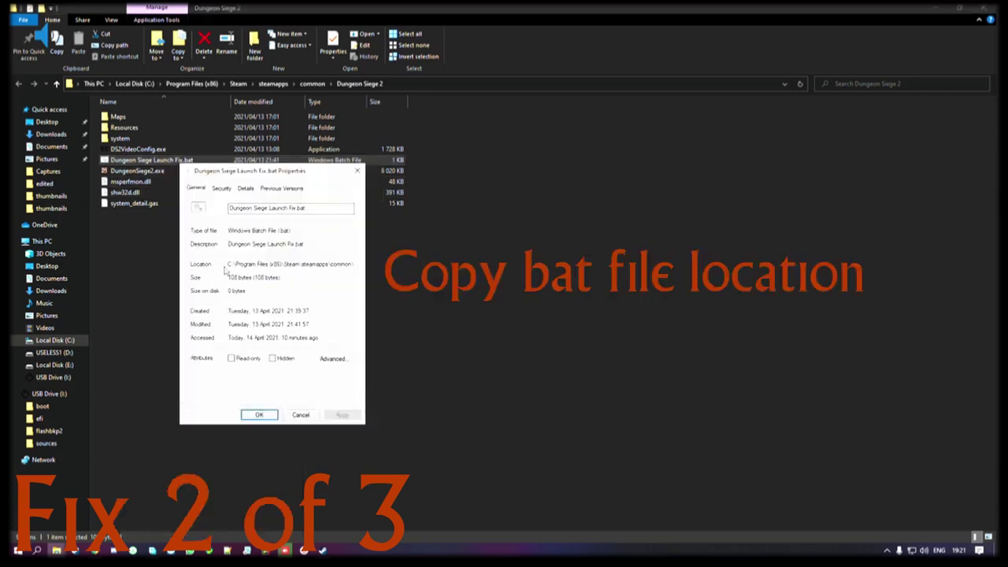
{"action": "left_click_drag", "start_coordinate": [229, 267], "coordinate": [383, 273]}
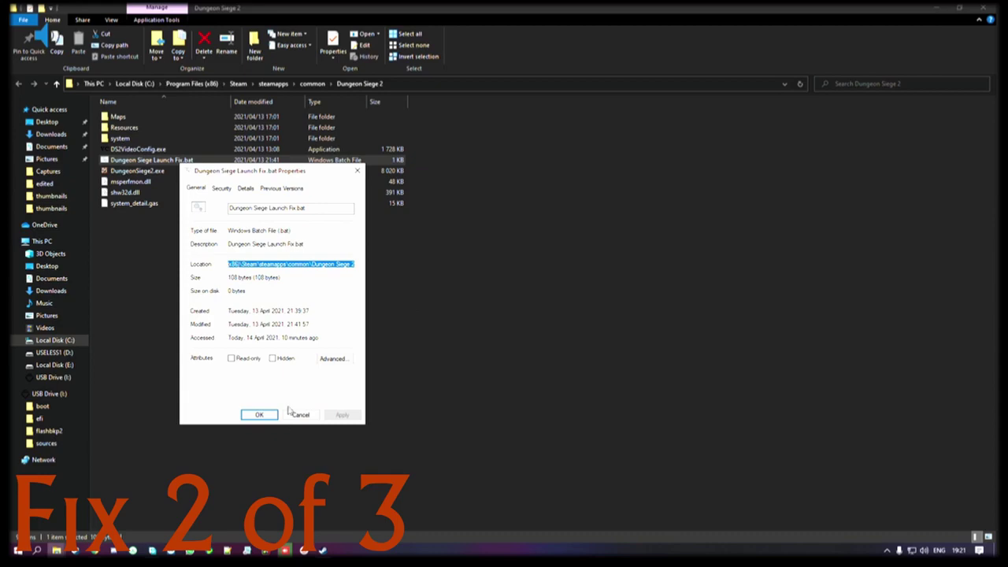
Paste the folder path before the file name in the shortcut's URL, separate them with a backslash, and apply the change.
{"action": "mouse_move", "coordinate": [113, 550]}
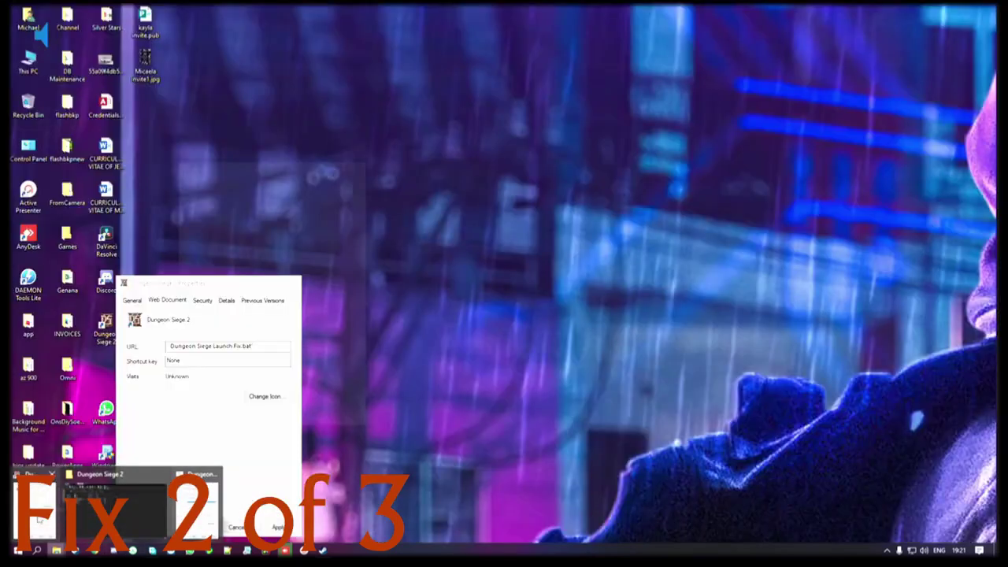
{"action": "left_click", "coordinate": [197, 508]}
{"action": "left_click", "coordinate": [170, 346]}
{"action": "key", "text": "ctrl+v"}
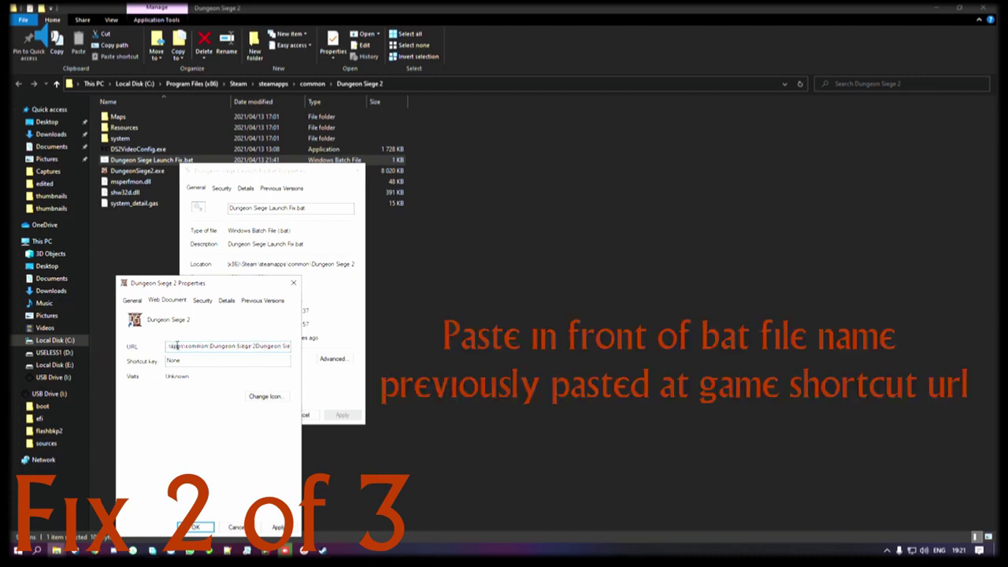
{"action": "type", "text": "\\"}
{"action": "left_click", "coordinate": [278, 528]}
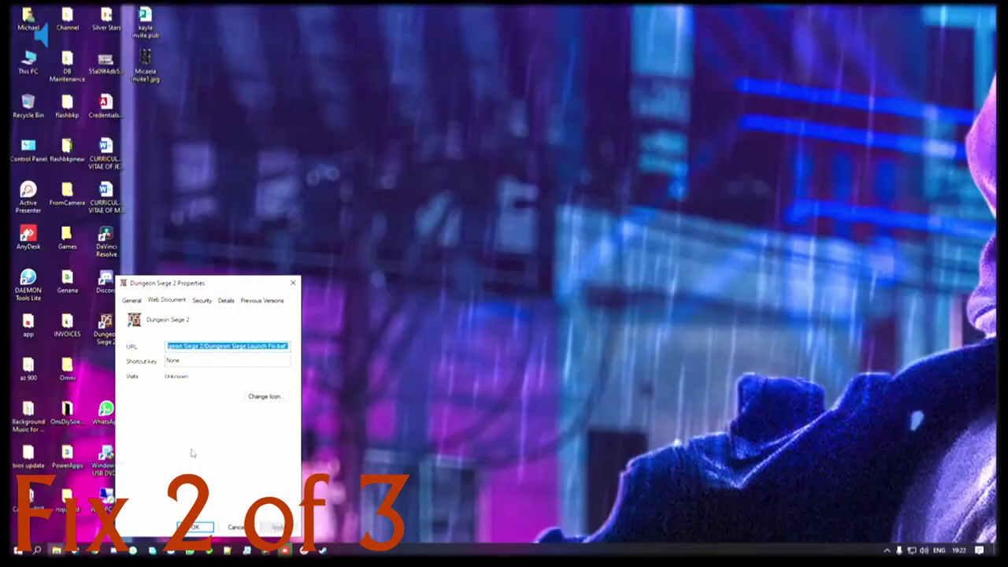
{"action": "left_click", "coordinate": [274, 345]}
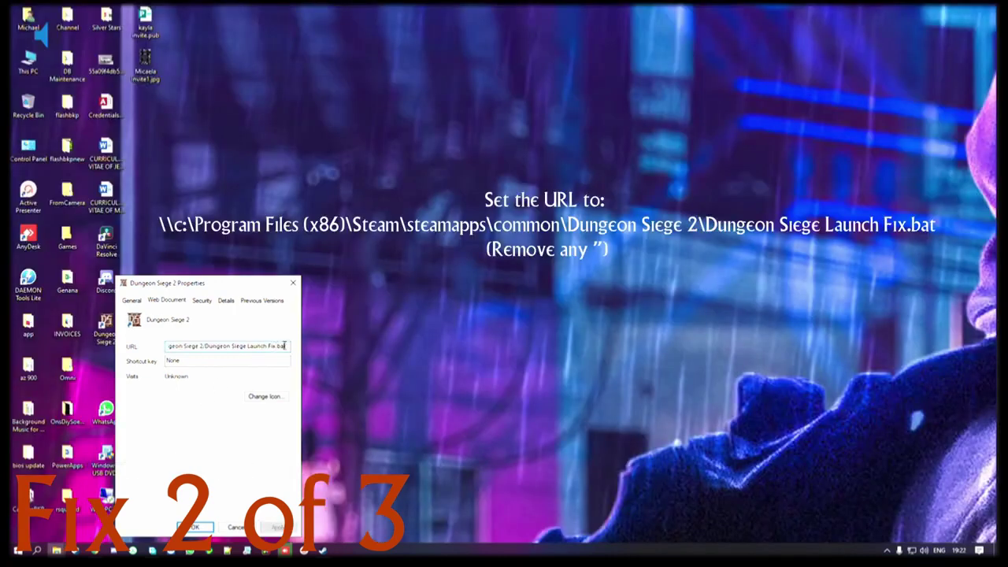
{"action": "left_click_drag", "start_coordinate": [284, 346], "coordinate": [168, 348]}
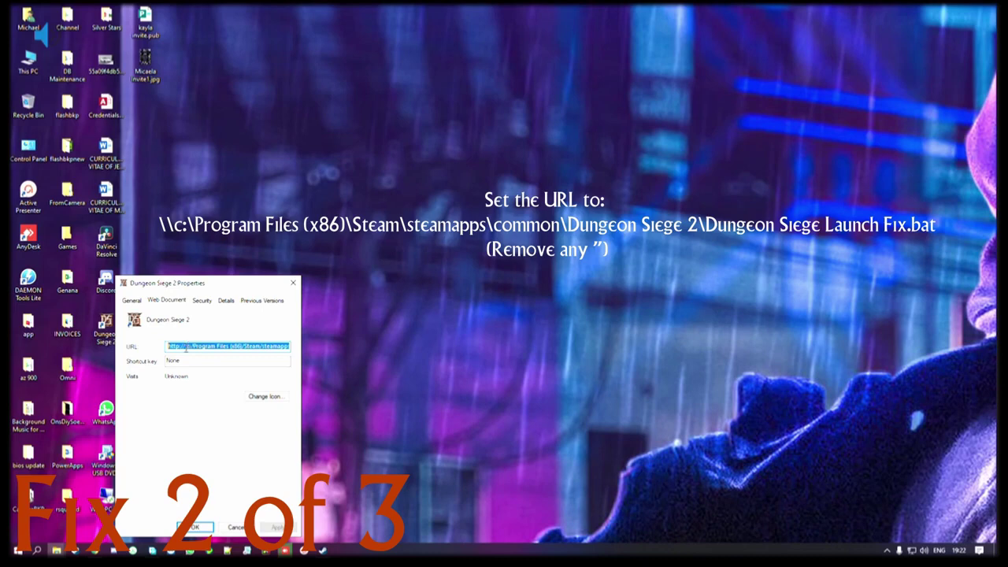
{"action": "left_click", "coordinate": [186, 346]}
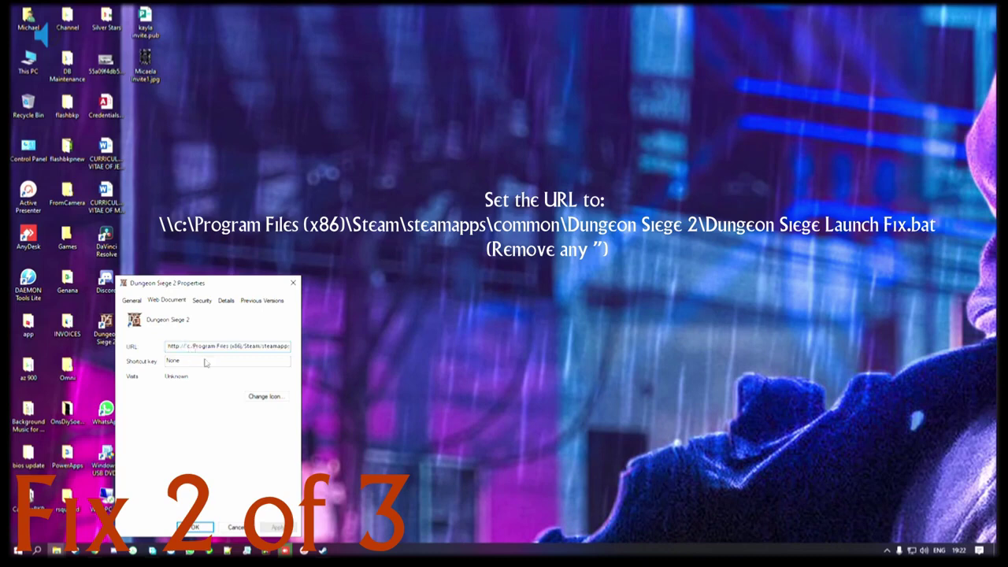
{"action": "key", "text": "BackSpace"}
{"action": "key", "text": "BackSpace"}
{"action": "key", "text": "BackSpace"}
{"action": "key", "text": "BackSpace"}
{"action": "key", "text": "BackSpace"}
{"action": "key", "text": "BackSpace"}
{"action": "key", "text": "BackSpace"}
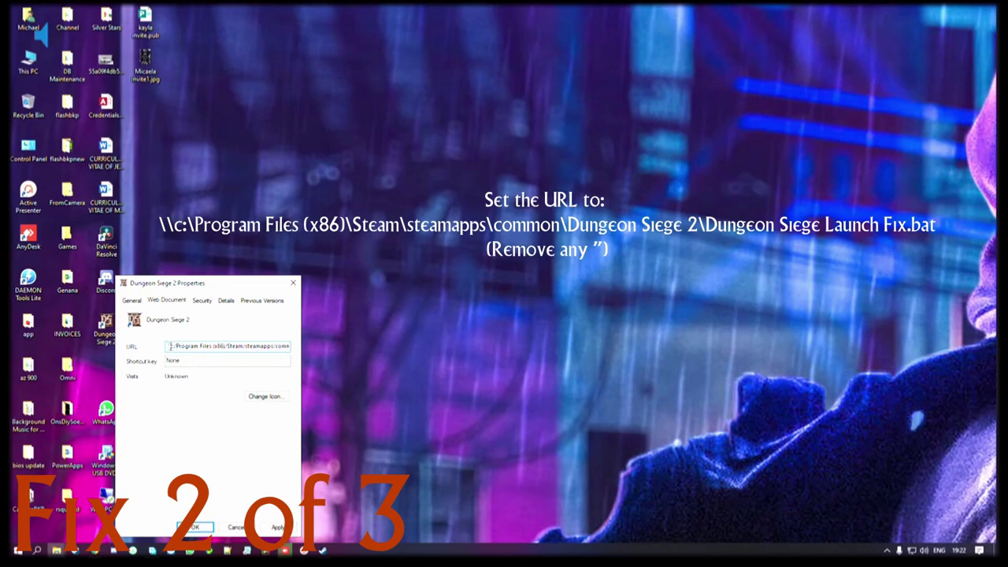
{"action": "type", "text": "\\\\"}
Change the URL's forward slashes to backslashes, remove the trailing quotation mark, confirm the properties, and launch the Dungeon Siege 2 shortcut.
{"action": "left_click_drag", "start_coordinate": [269, 347], "coordinate": [299, 347]}
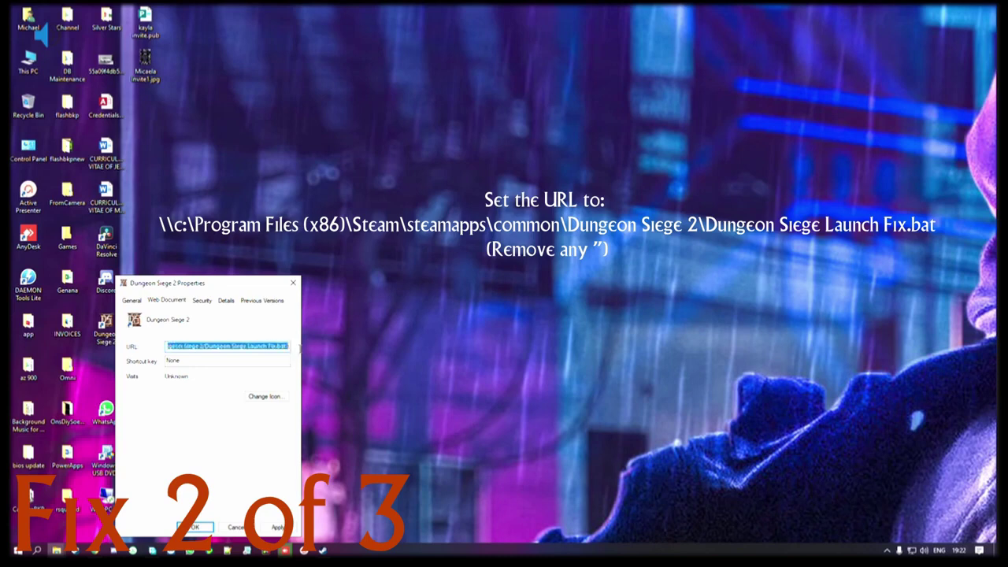
{"action": "left_click", "coordinate": [203, 346]}
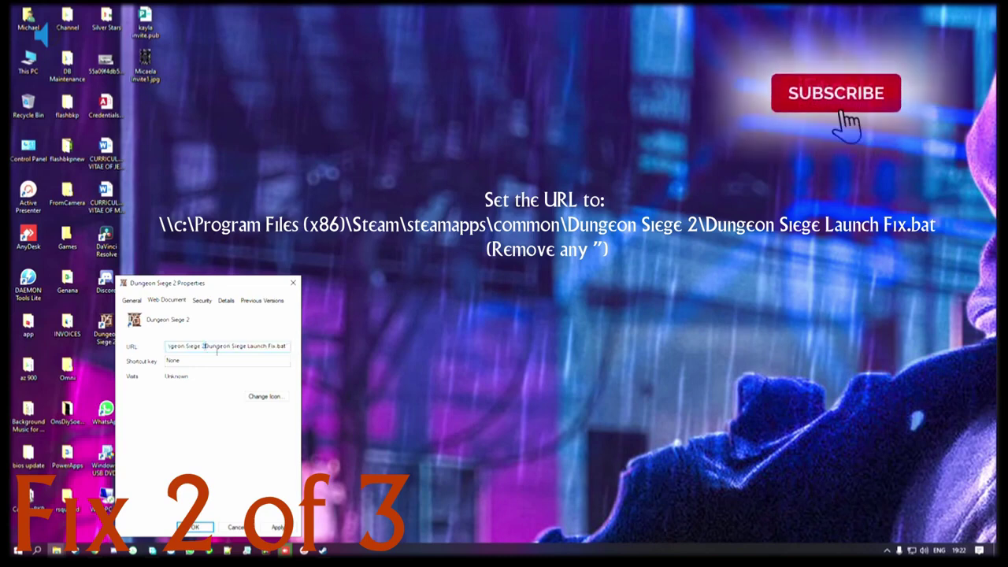
{"action": "key", "text": "BackSpace"}
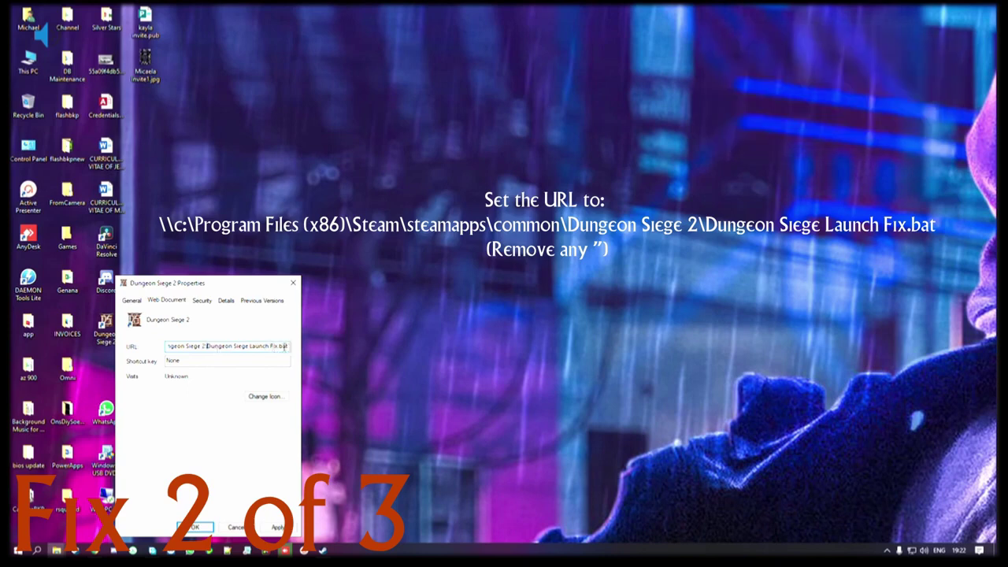
{"action": "left_click_drag", "start_coordinate": [284, 346], "coordinate": [301, 347]}
{"action": "key", "text": "BackSpace"}
{"action": "left_click_drag", "start_coordinate": [275, 347], "coordinate": [139, 346]}
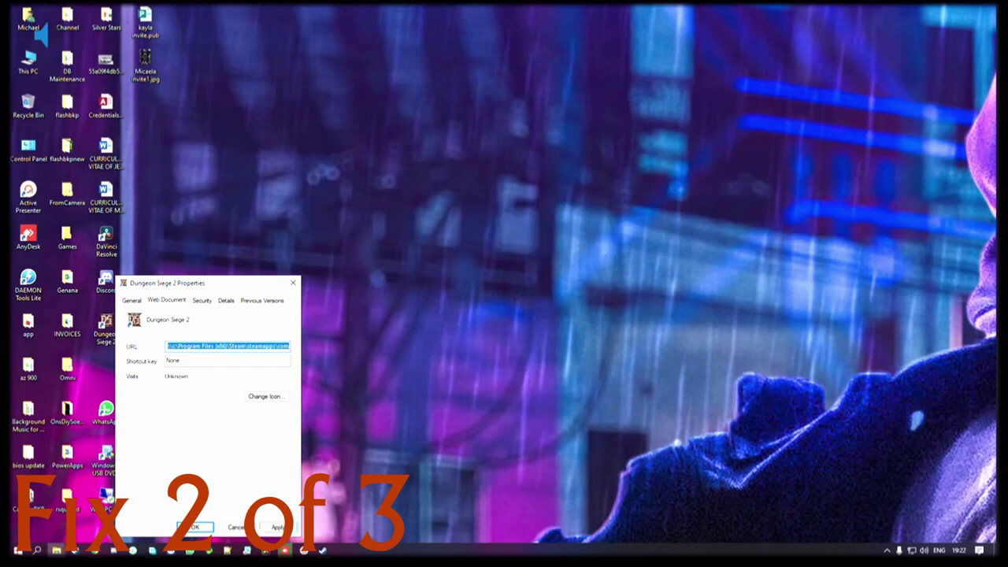
{"action": "left_click", "coordinate": [210, 528]}
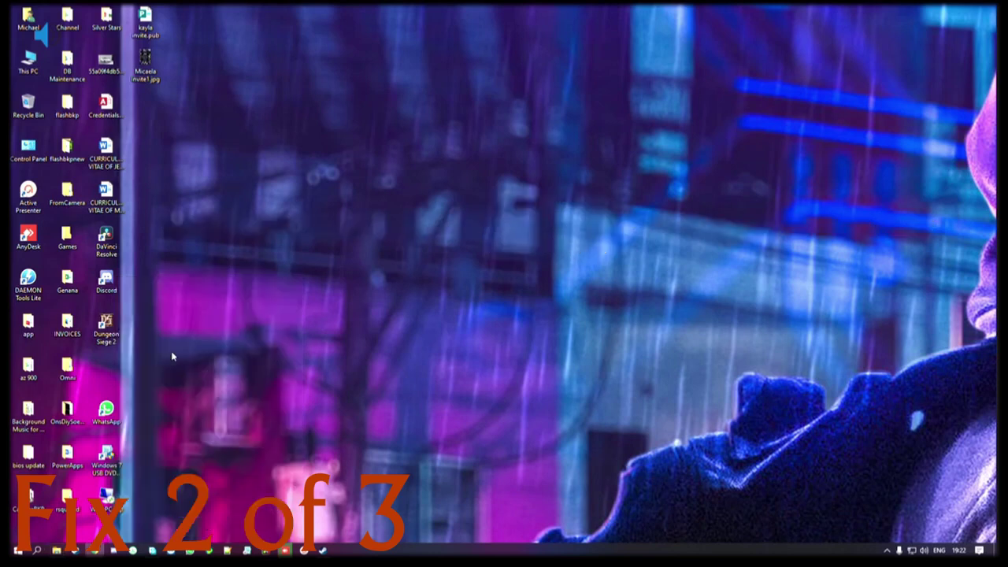
{"action": "double_click", "coordinate": [110, 336]}
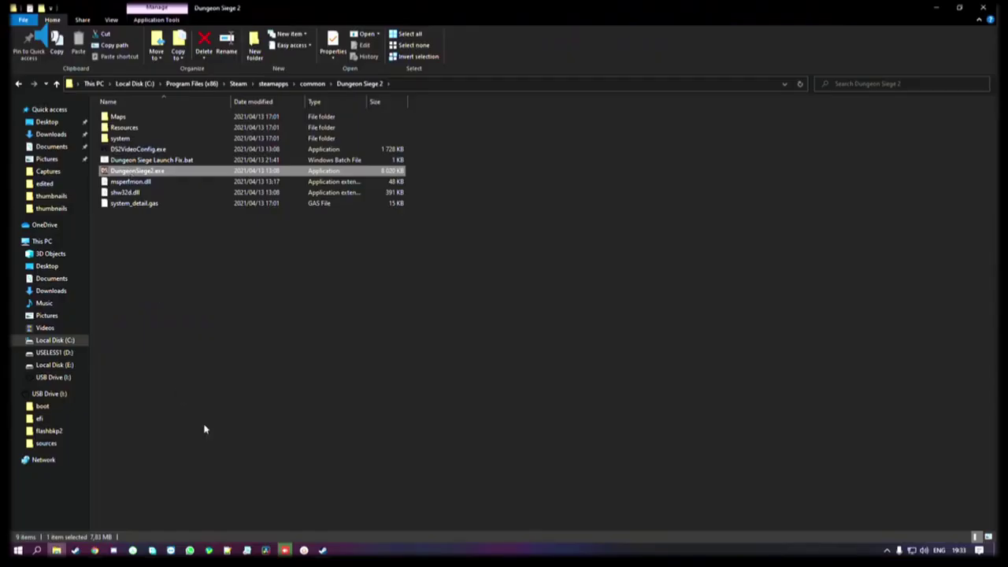
Open Dungeon Siege Launch Fix.bat for editing in Notepad and copy the fullscreen=false parameter.
{"action": "right_click", "coordinate": [158, 162]}
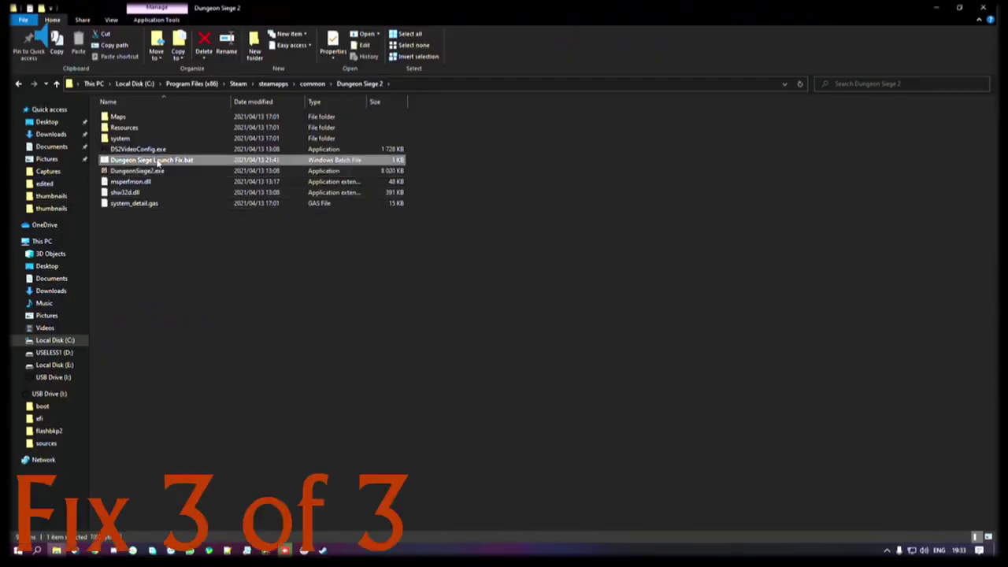
{"action": "left_click", "coordinate": [176, 179]}
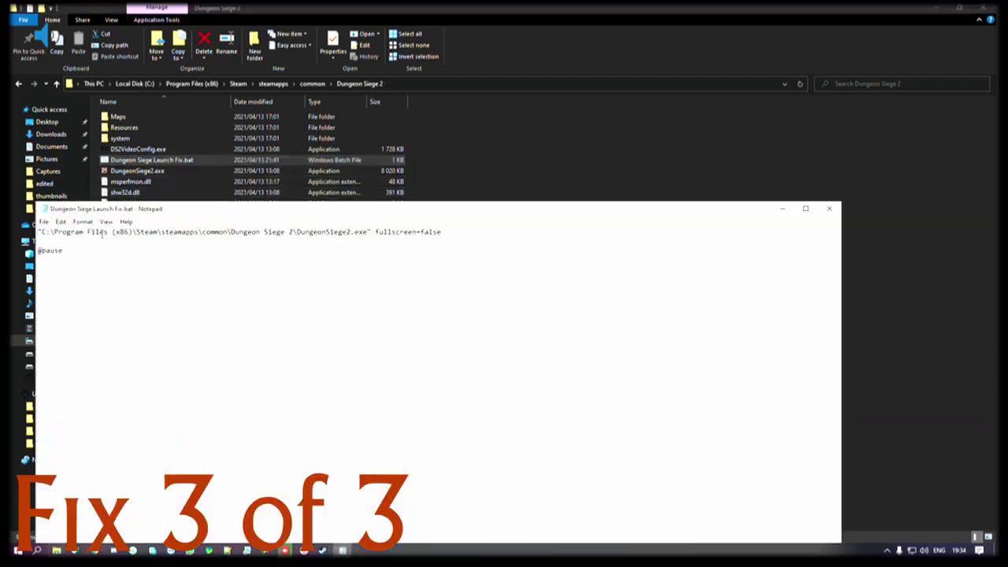
{"action": "left_click_drag", "start_coordinate": [441, 232], "coordinate": [376, 232]}
{"action": "key", "text": "ctrl+c"}
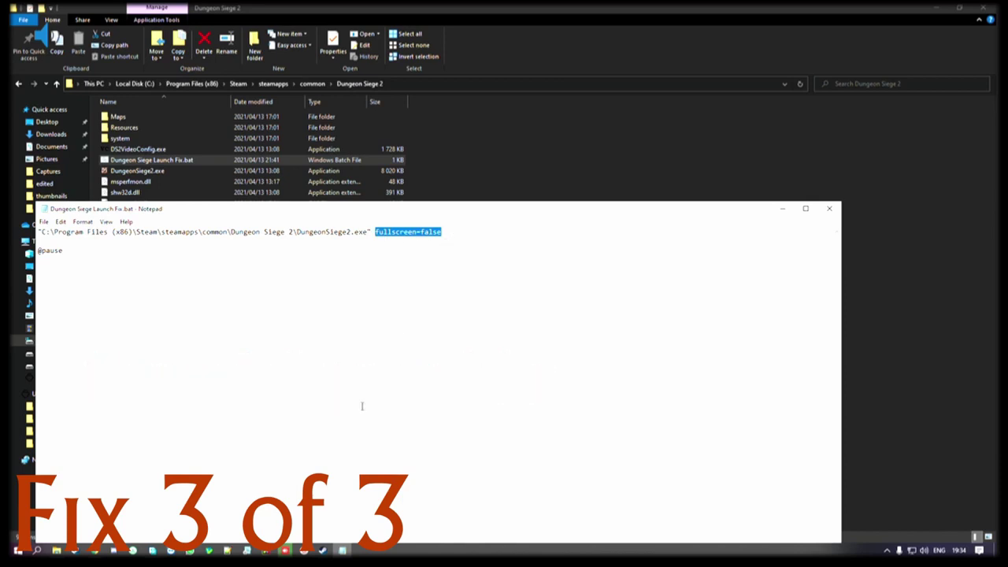
Switch to the Dungeon Siege 2 properties in Steam, paste fullscreen=false as the launch option, and close the properties.
{"action": "mouse_move", "coordinate": [323, 550]}
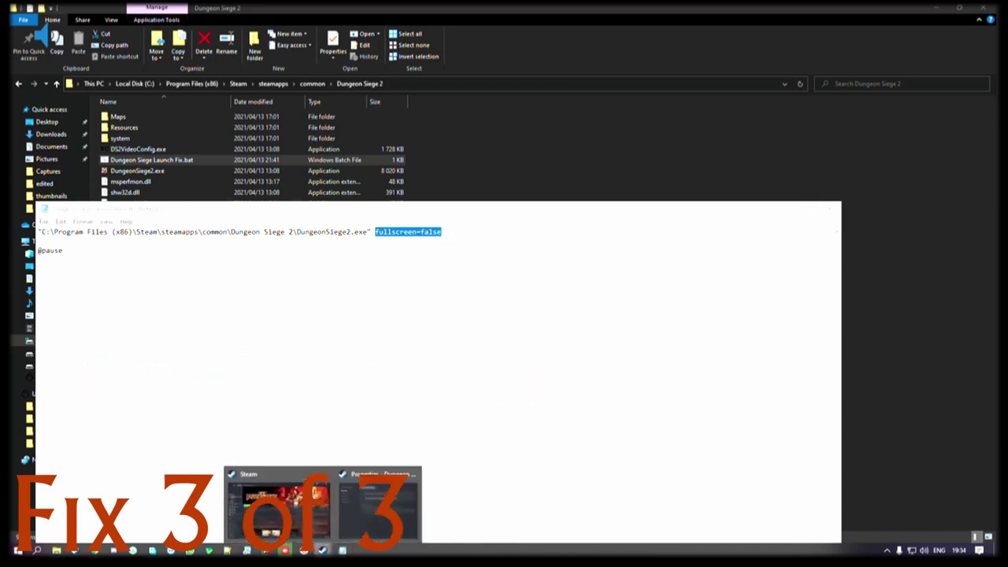
{"action": "left_click", "coordinate": [375, 510]}
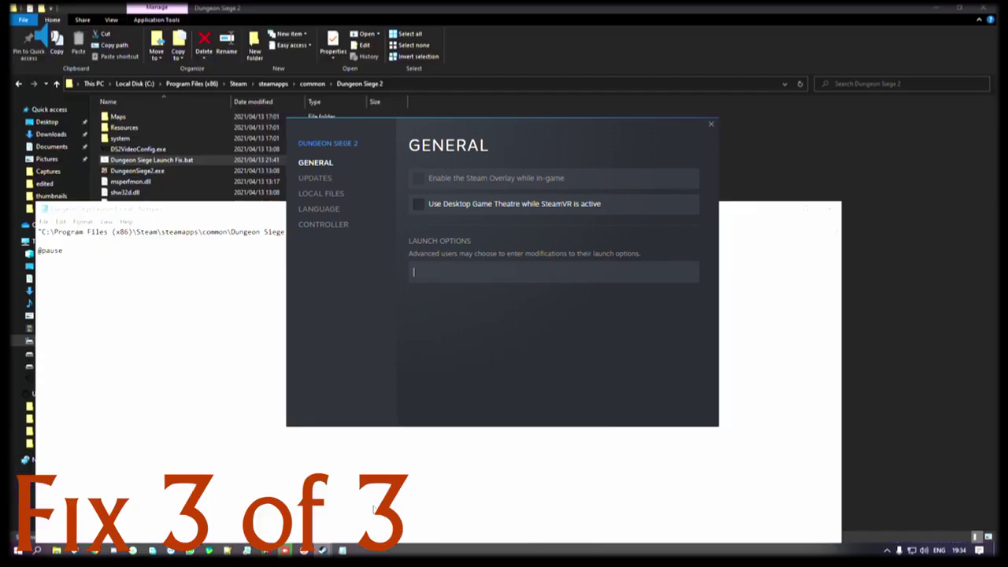
{"action": "left_click", "coordinate": [439, 275]}
{"action": "key", "text": "ctrl+v"}
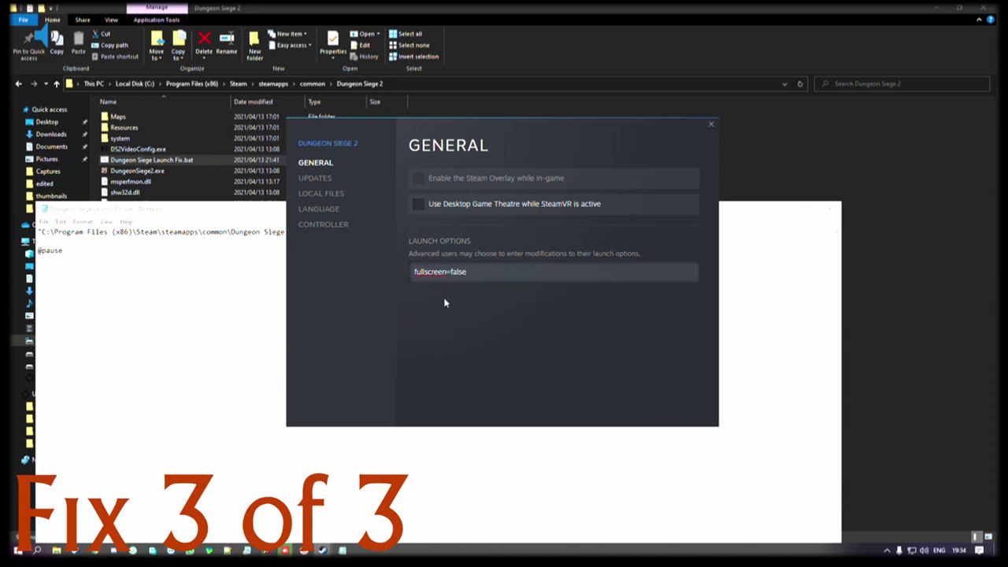
{"action": "left_click", "coordinate": [711, 126]}
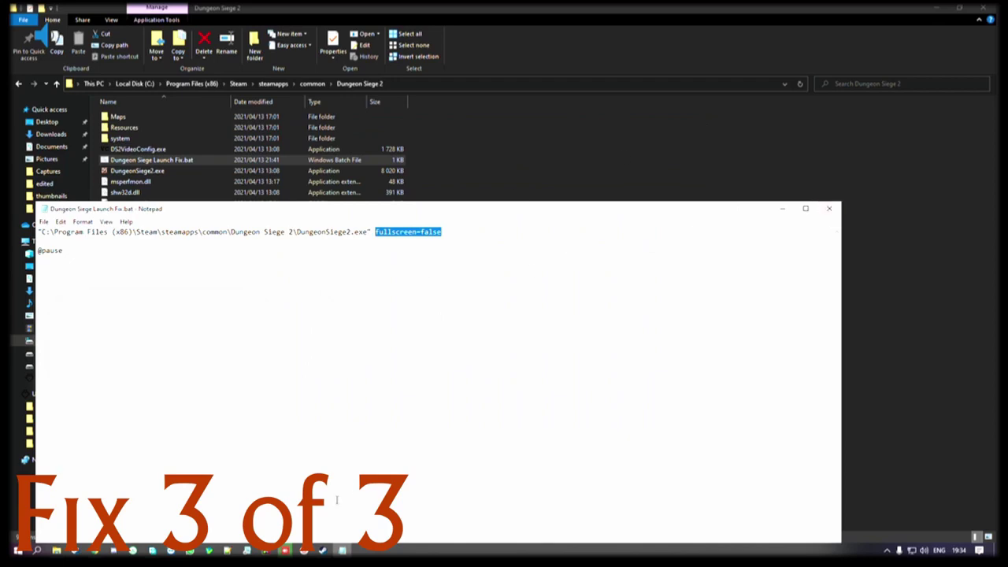
Launch Dungeon Siege 2 from the Steam library and test maximizing and restoring the game window.
{"action": "left_click", "coordinate": [323, 550]}
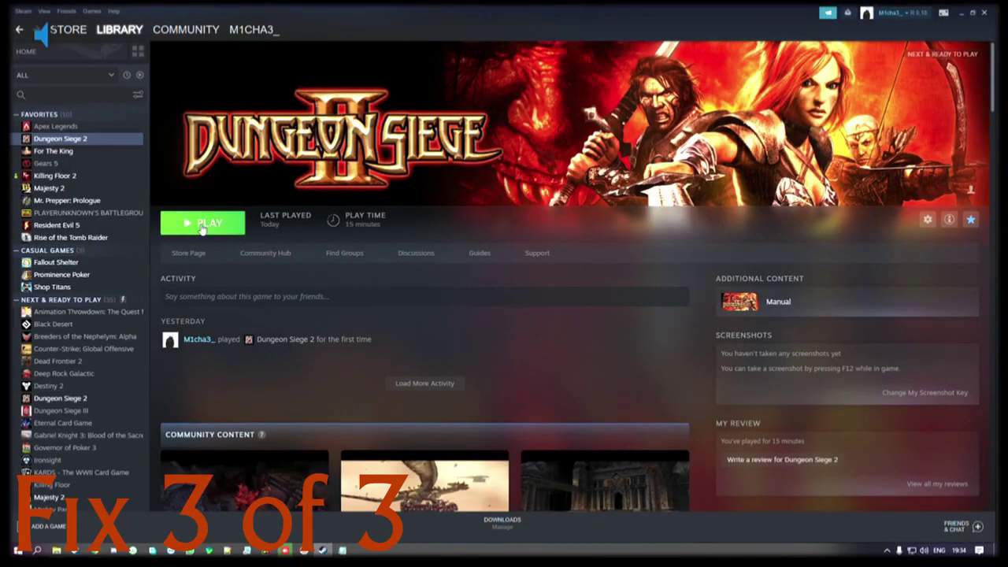
{"action": "left_click", "coordinate": [201, 225]}
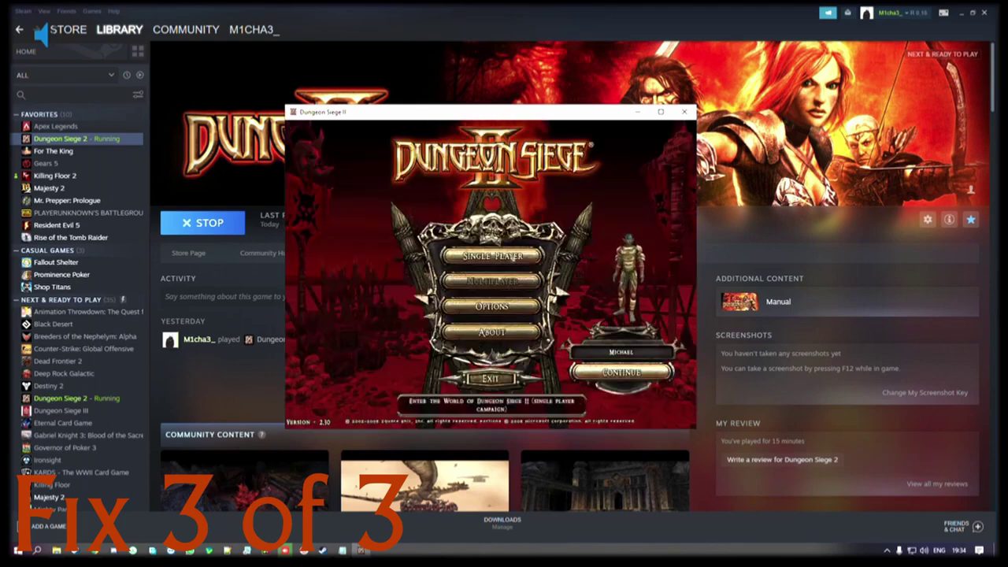
{"action": "left_click", "coordinate": [658, 112]}
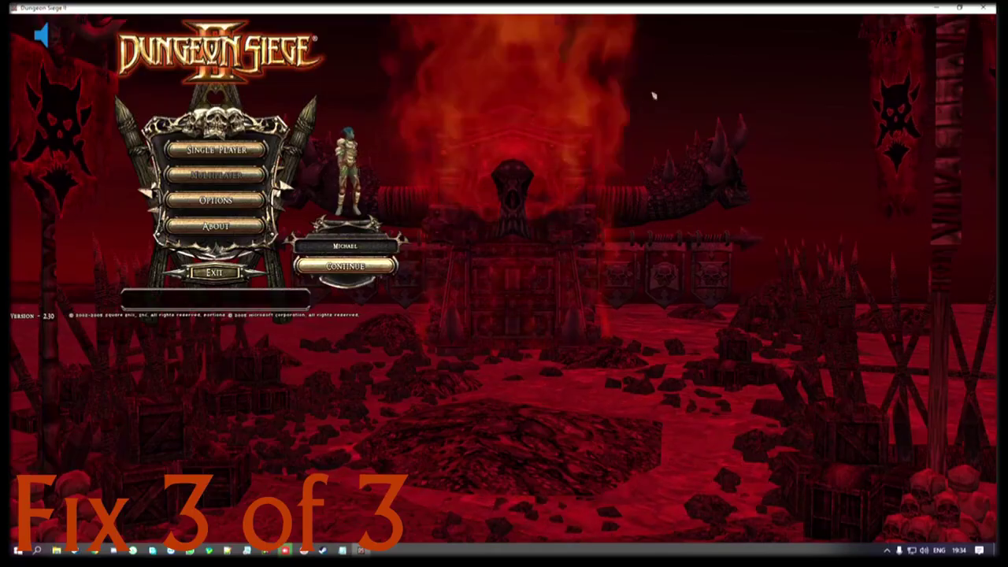
{"action": "left_click", "coordinate": [959, 7]}
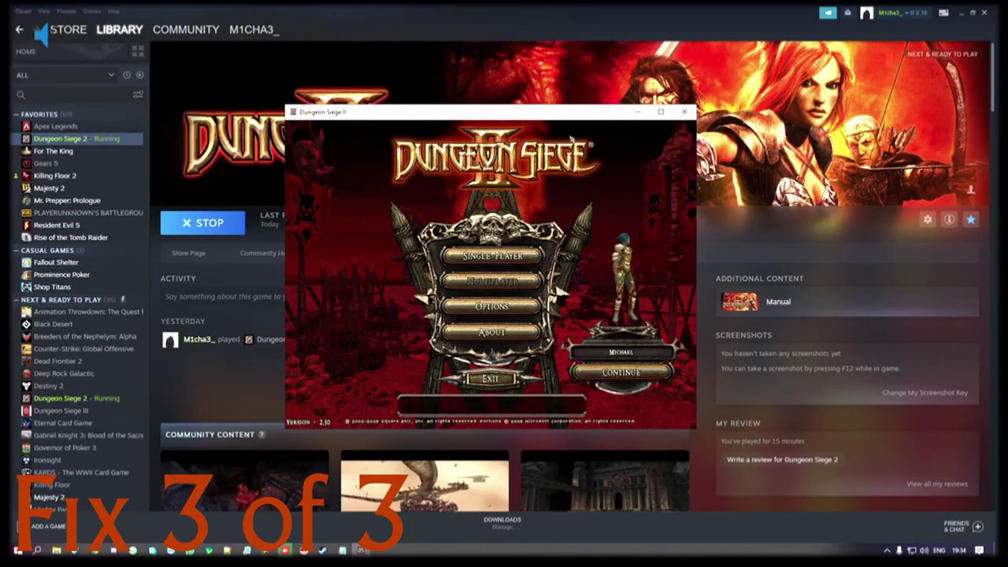
Continue the saved single-player game, maximize the game window, and dismiss the Teleporters handbook tip.
{"action": "left_click", "coordinate": [605, 358]}
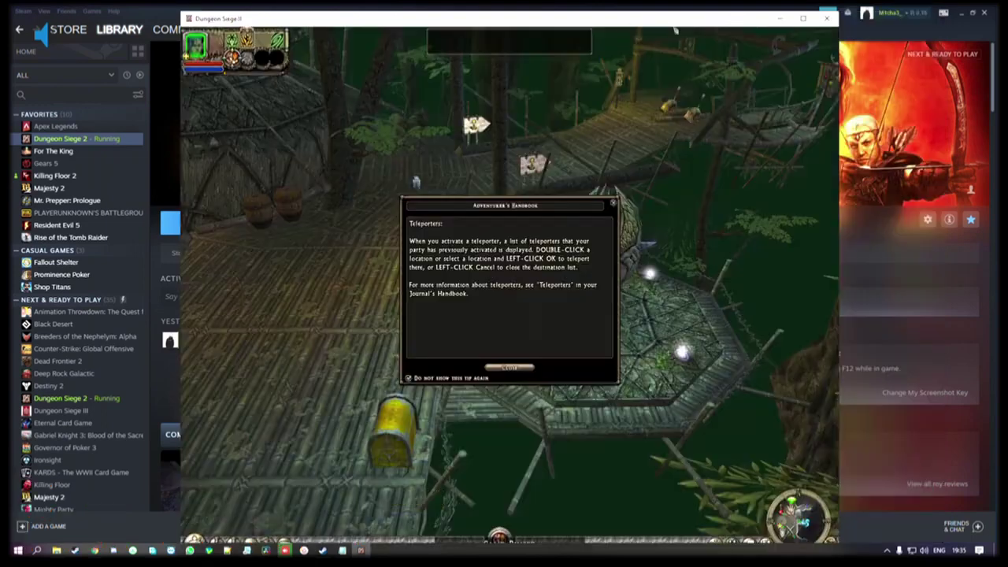
{"action": "left_click", "coordinate": [803, 18]}
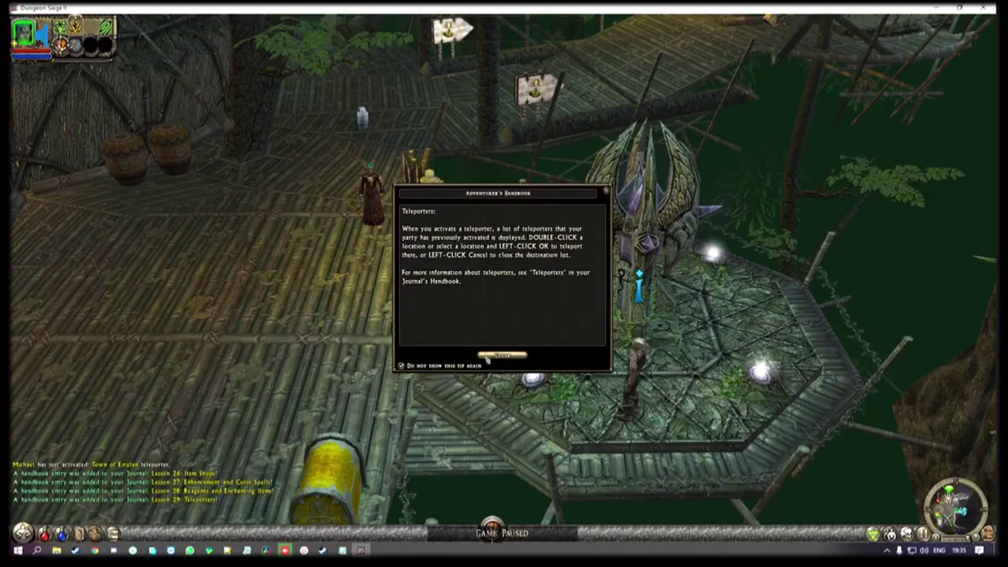
{"action": "left_click", "coordinate": [501, 356]}
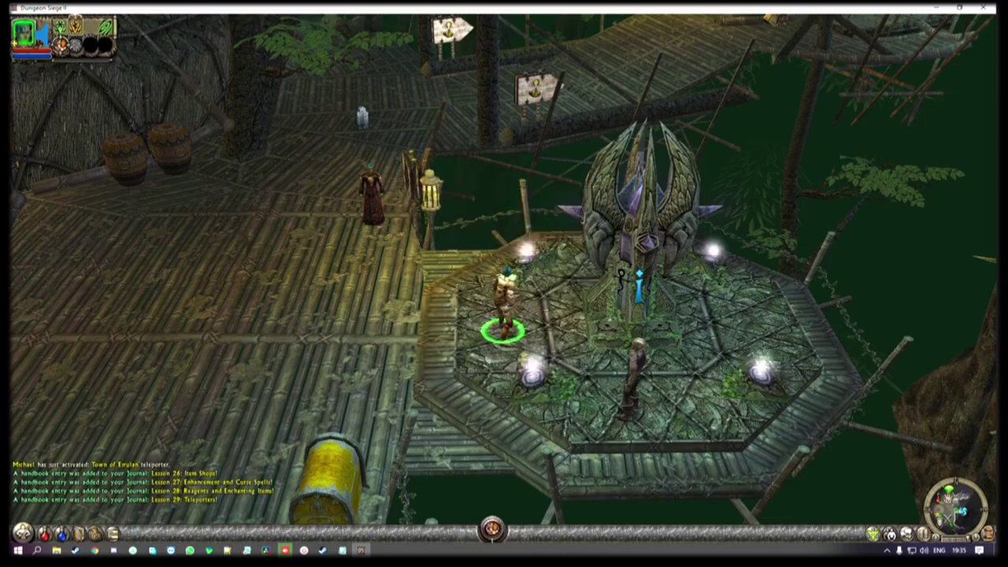
Test the running game by rotating the view, opening and closing the teleporter's destination list, and walking the character onto the wooden deck.
{"action": "key", "text": "Left"}
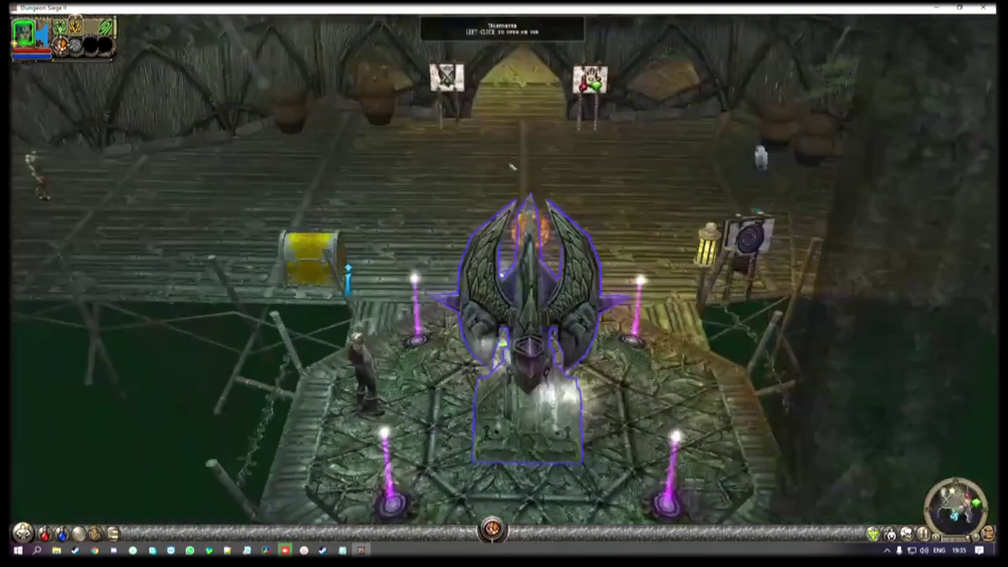
{"action": "left_click", "coordinate": [544, 315]}
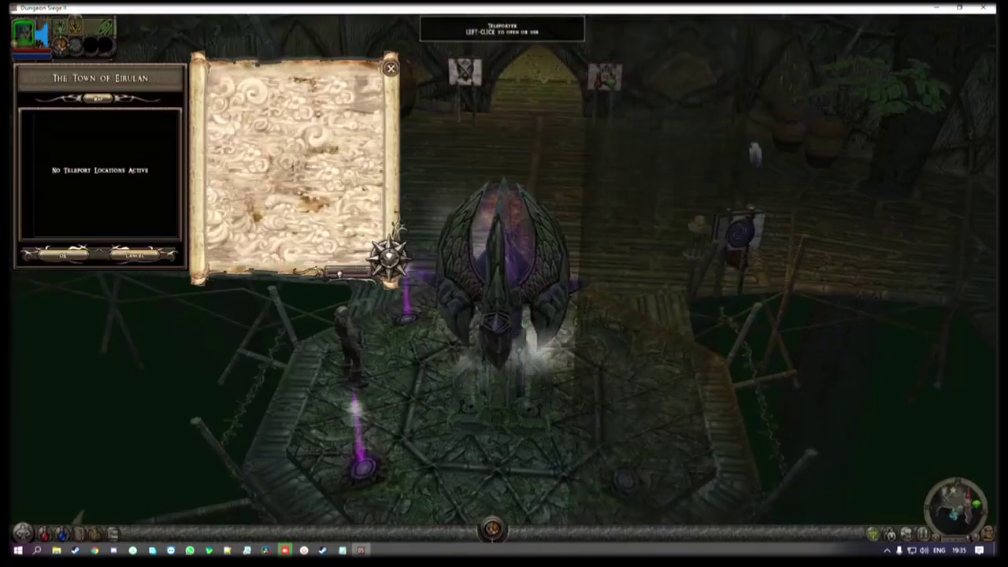
{"action": "key", "text": "Escape"}
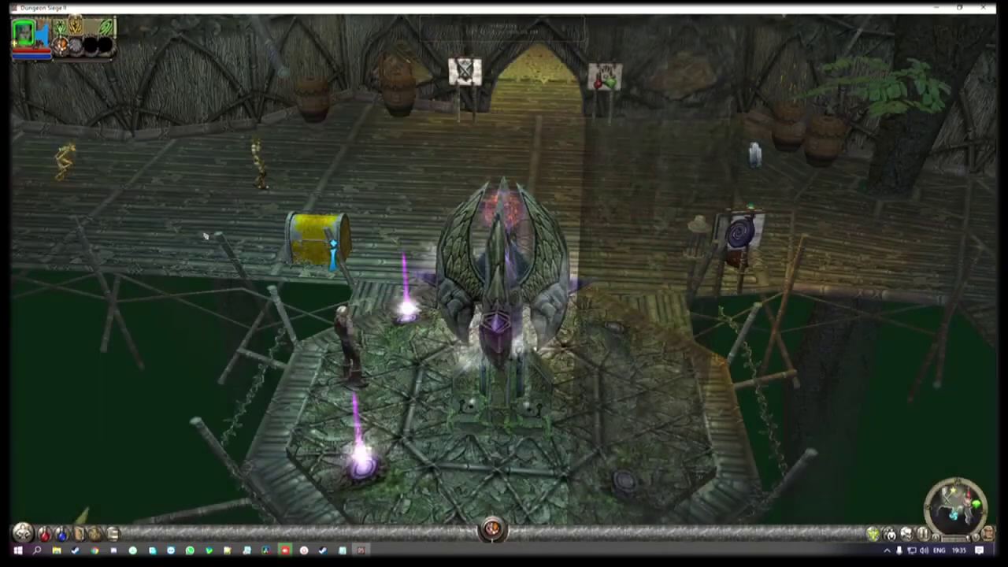
{"action": "left_click", "coordinate": [557, 189]}
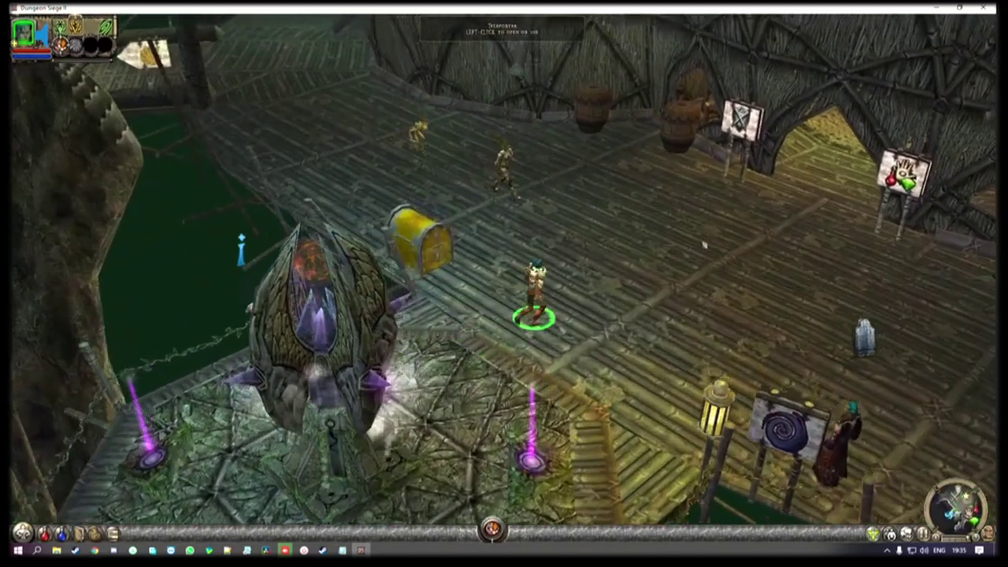